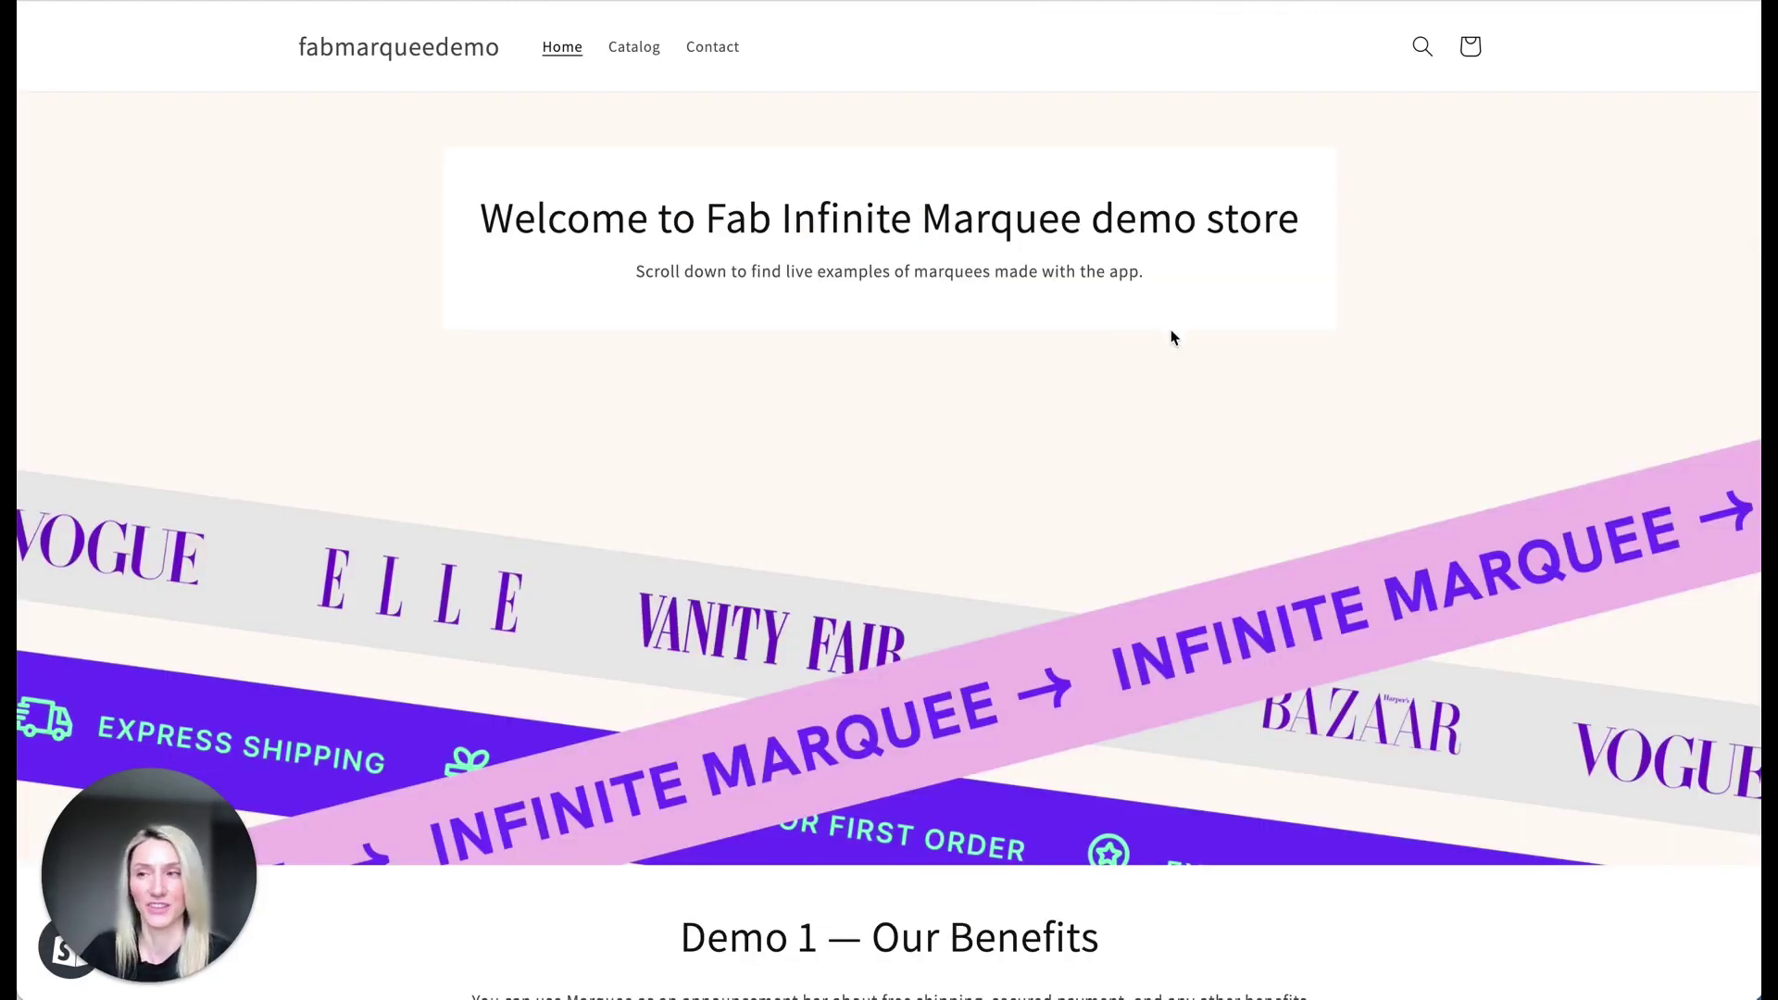
Scroll the storefront past the Demo 2 Ingredients marquee down to Demo 3 'As Featured In'.
scroll(1155, 453, "down", 10)
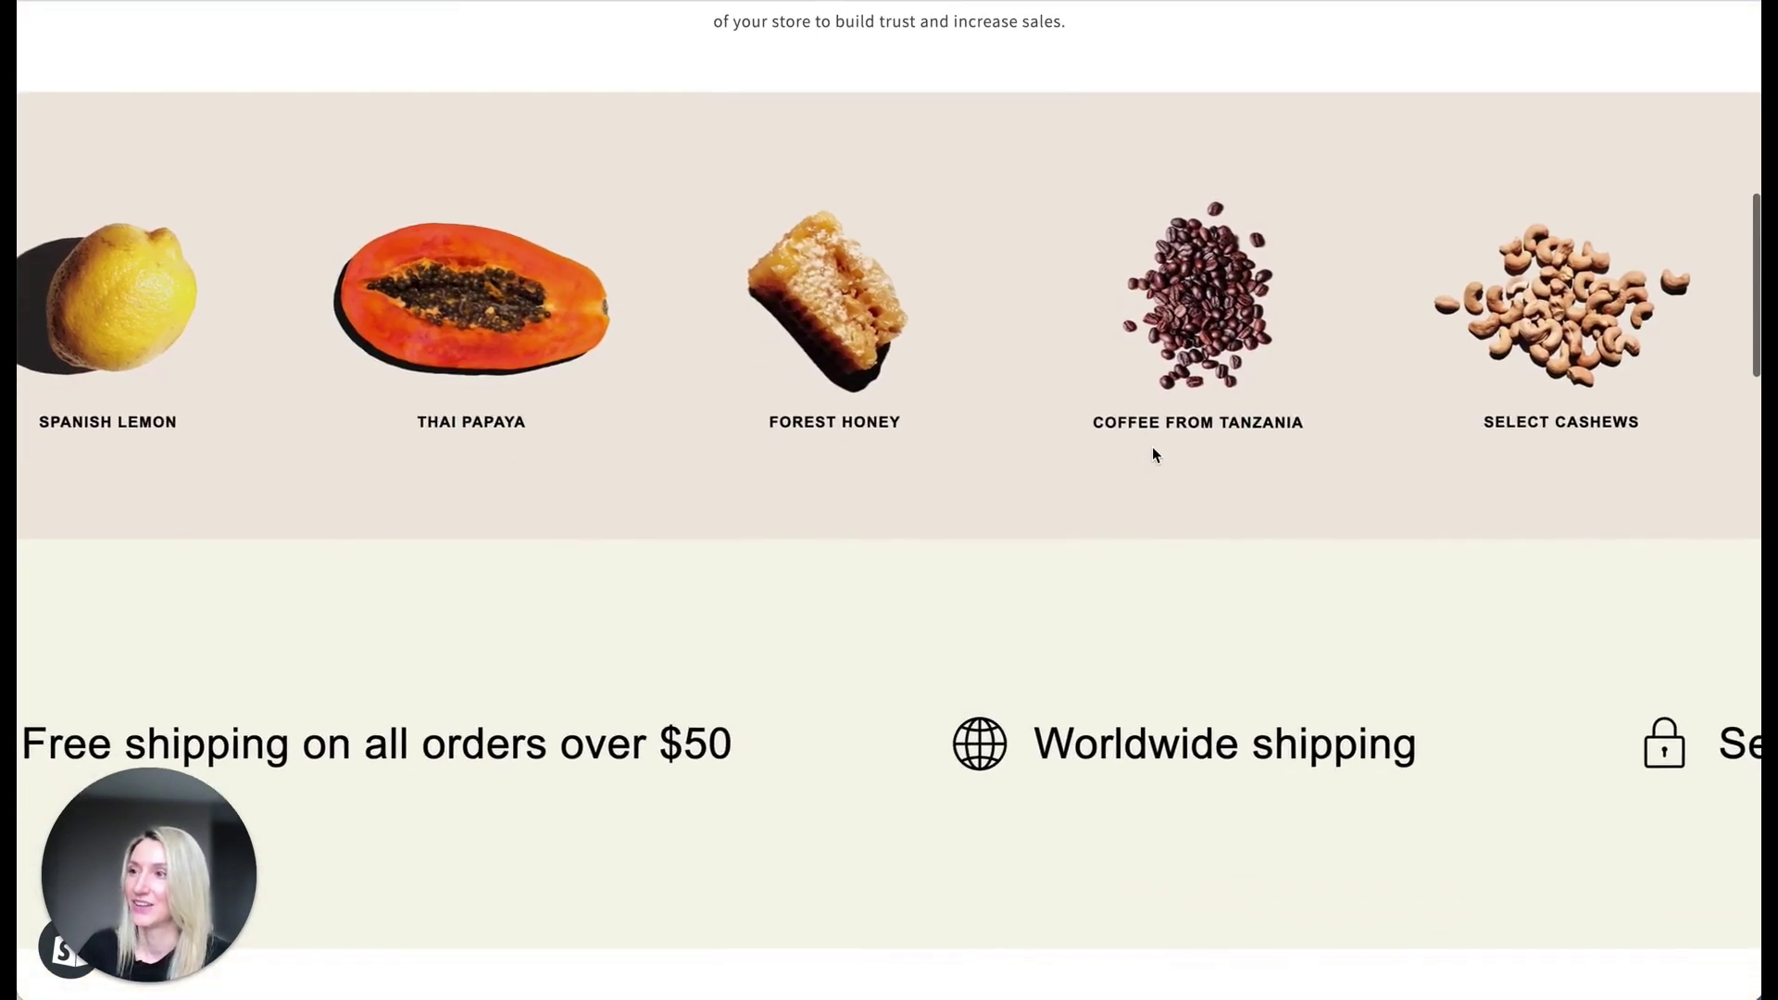
scroll(1153, 446, "down", 1)
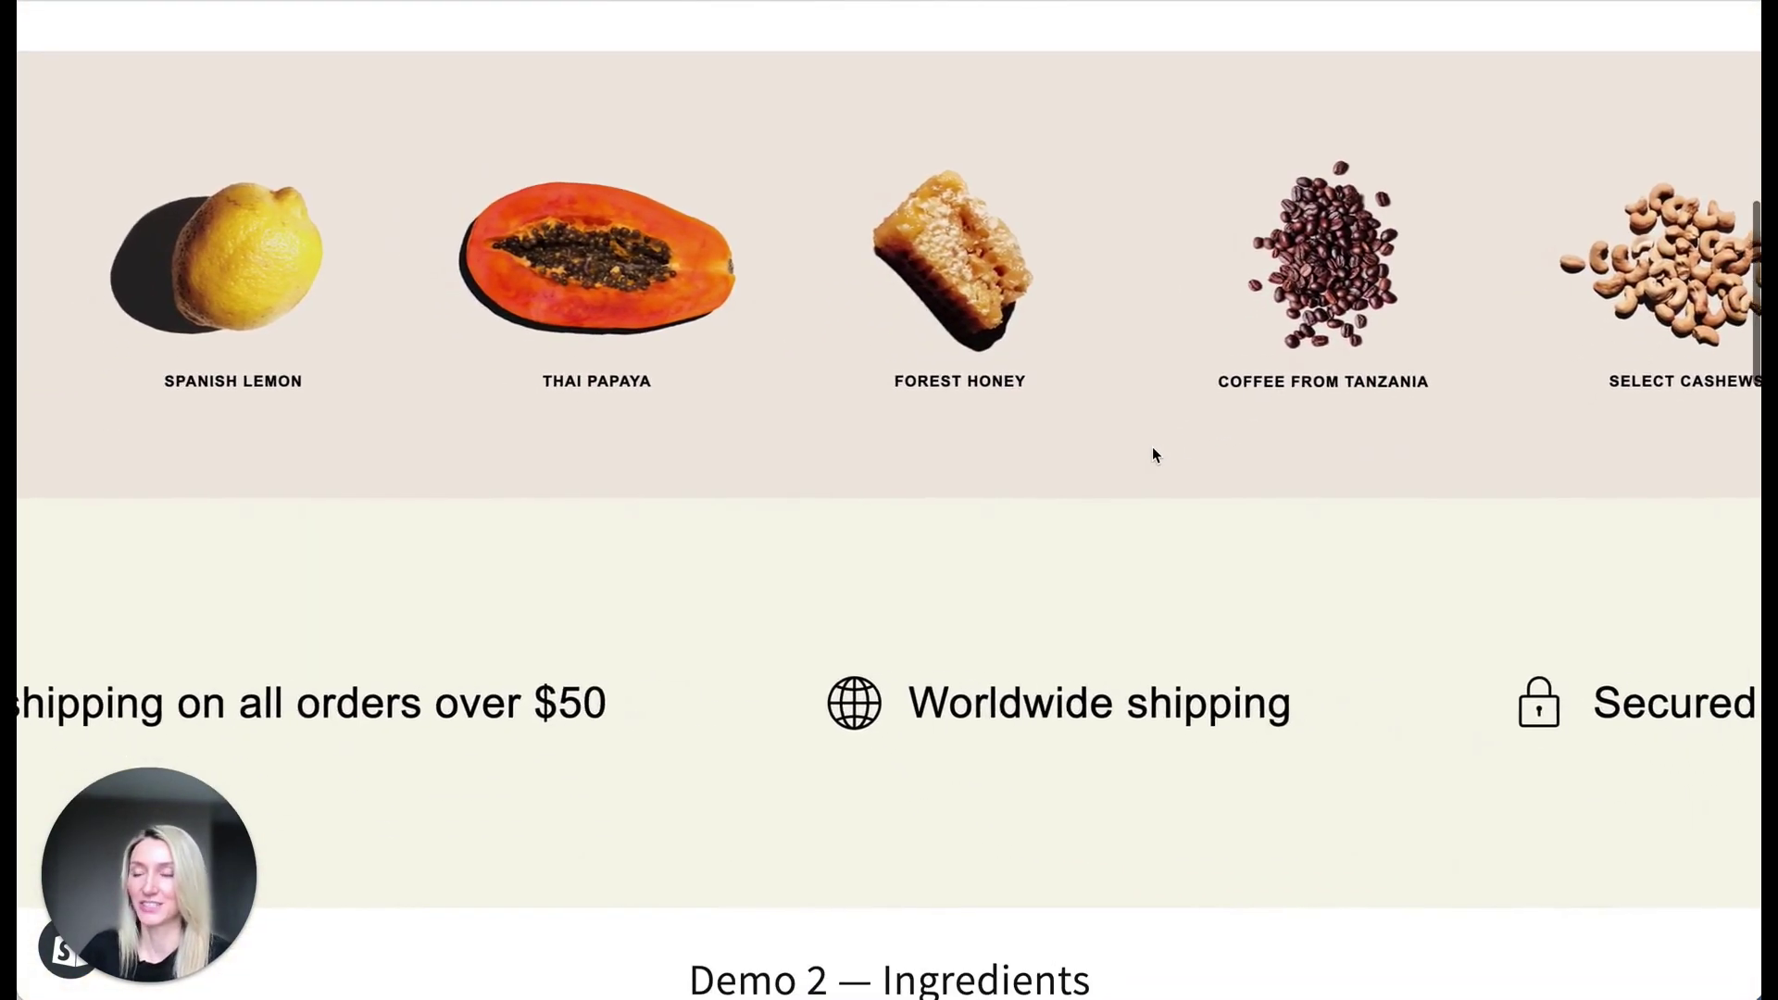
scroll(1152, 446, "down", 3)
scroll(1152, 447, "up", 3)
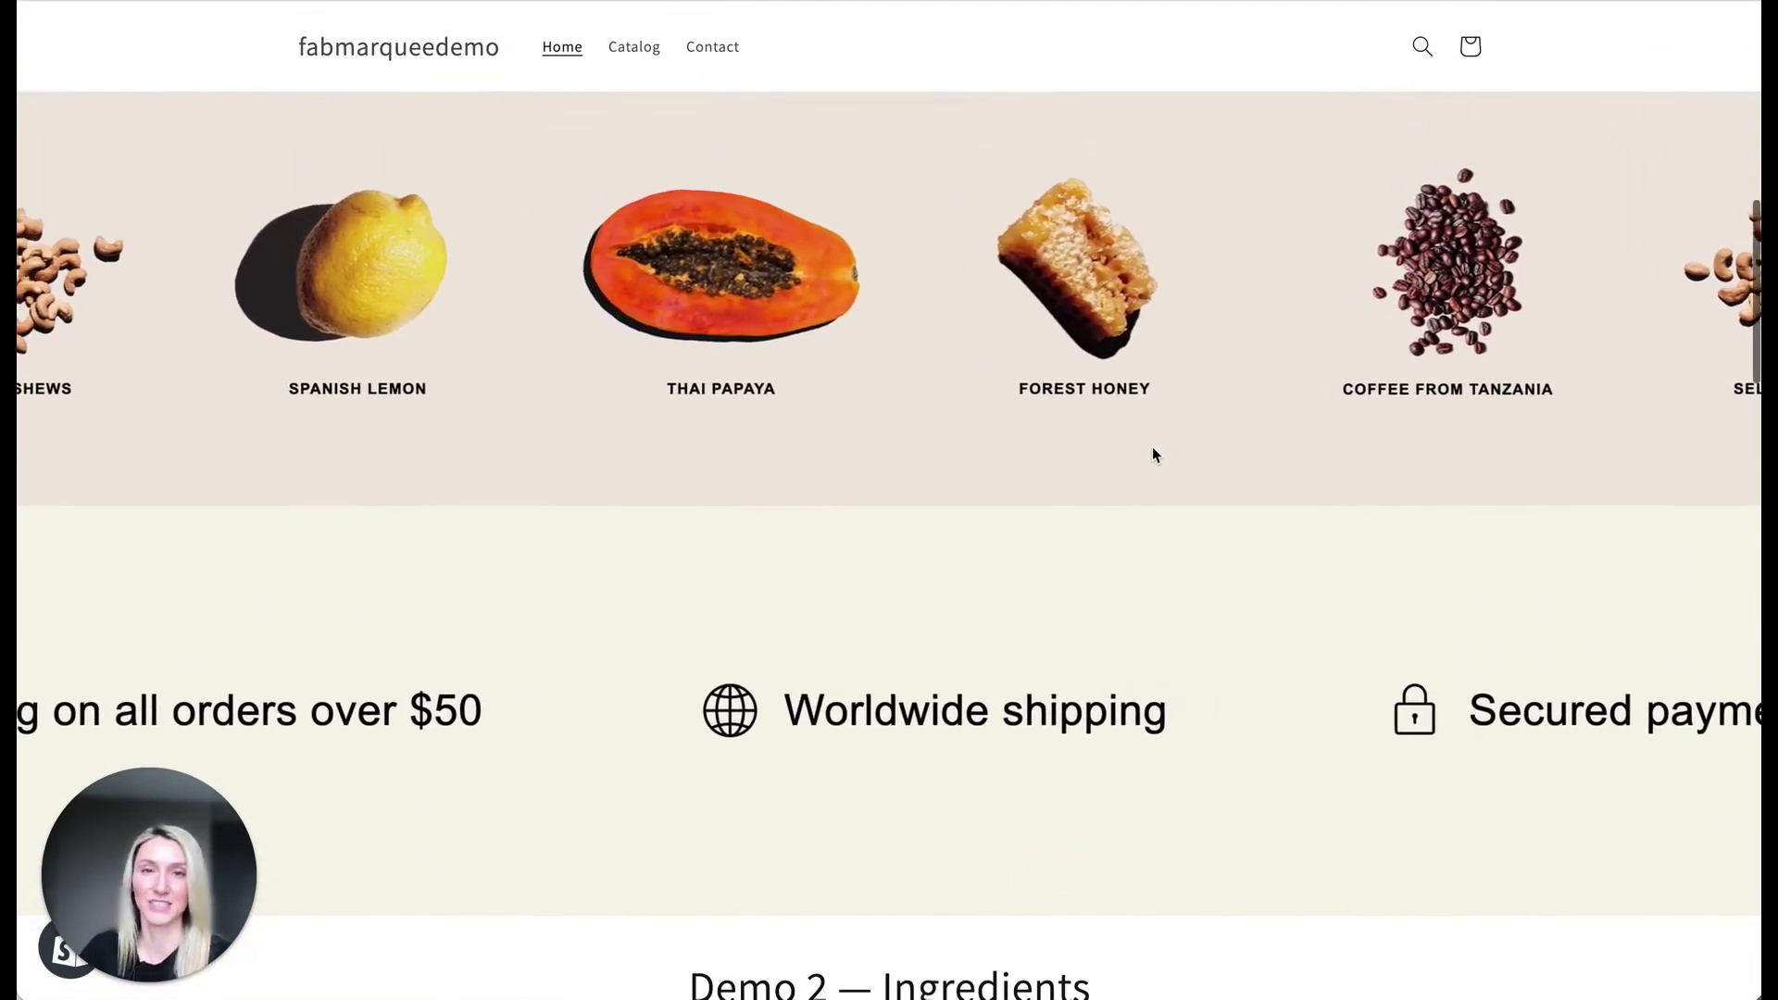
scroll(1155, 454, "up", 1)
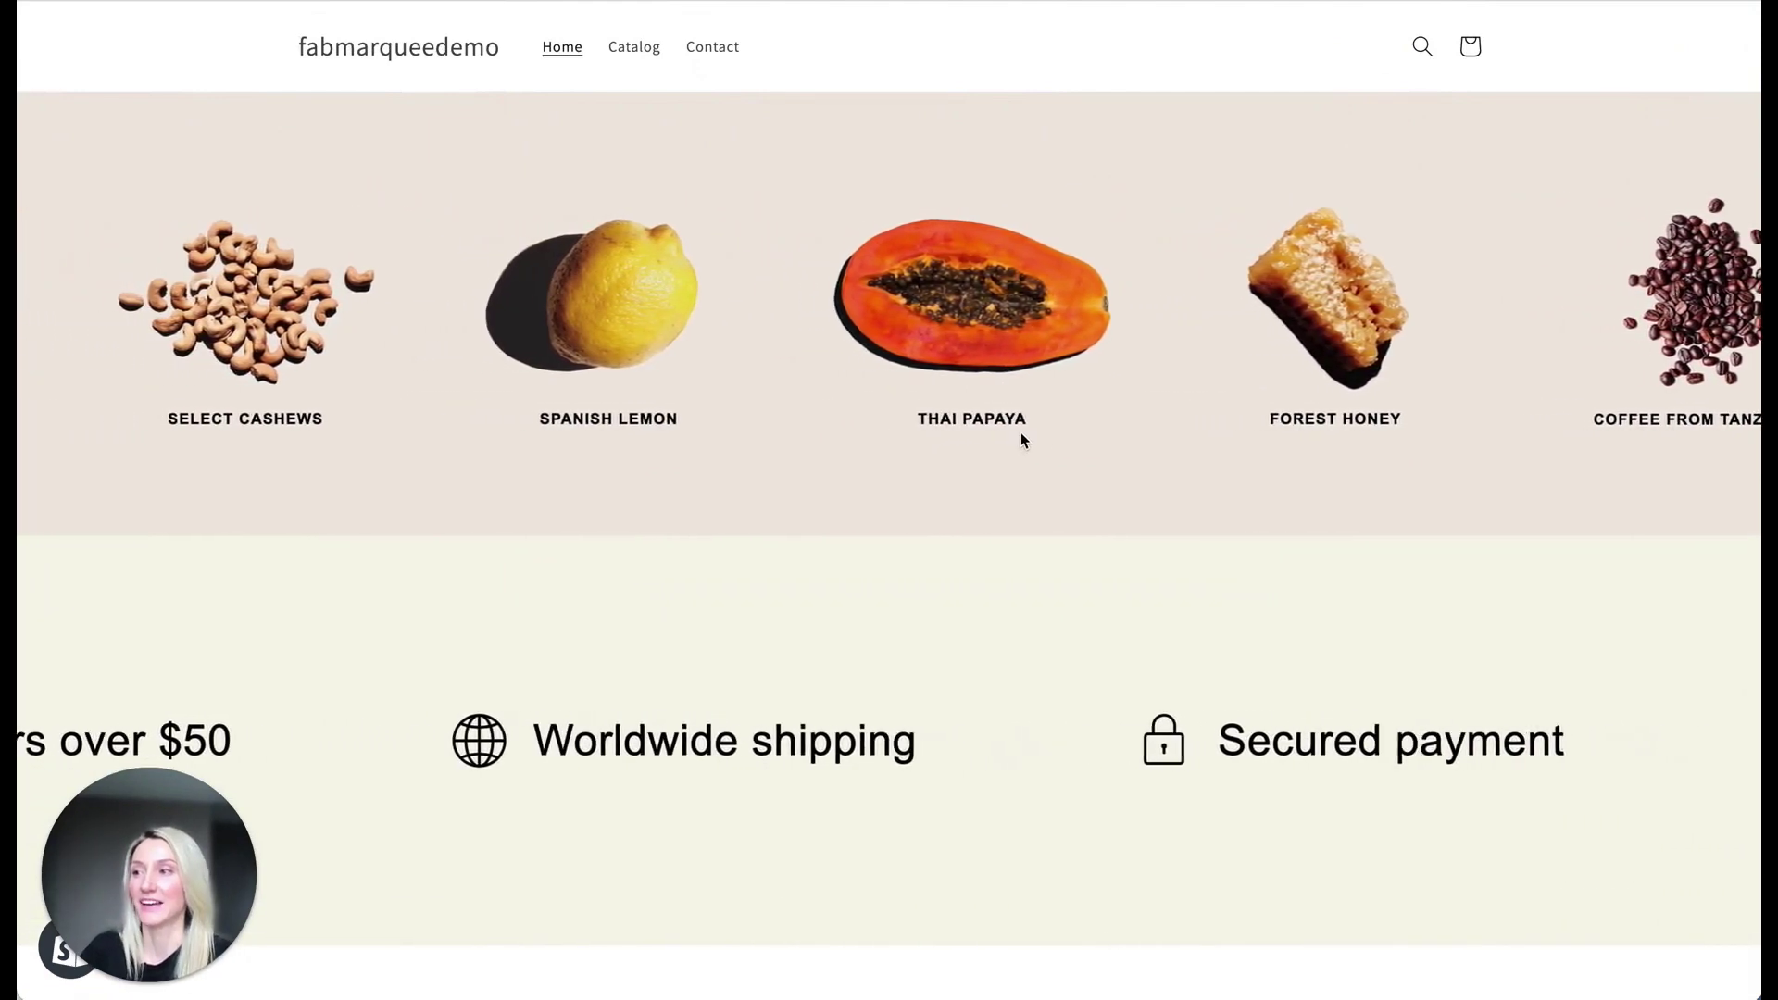
scroll(1021, 432, "down", 1)
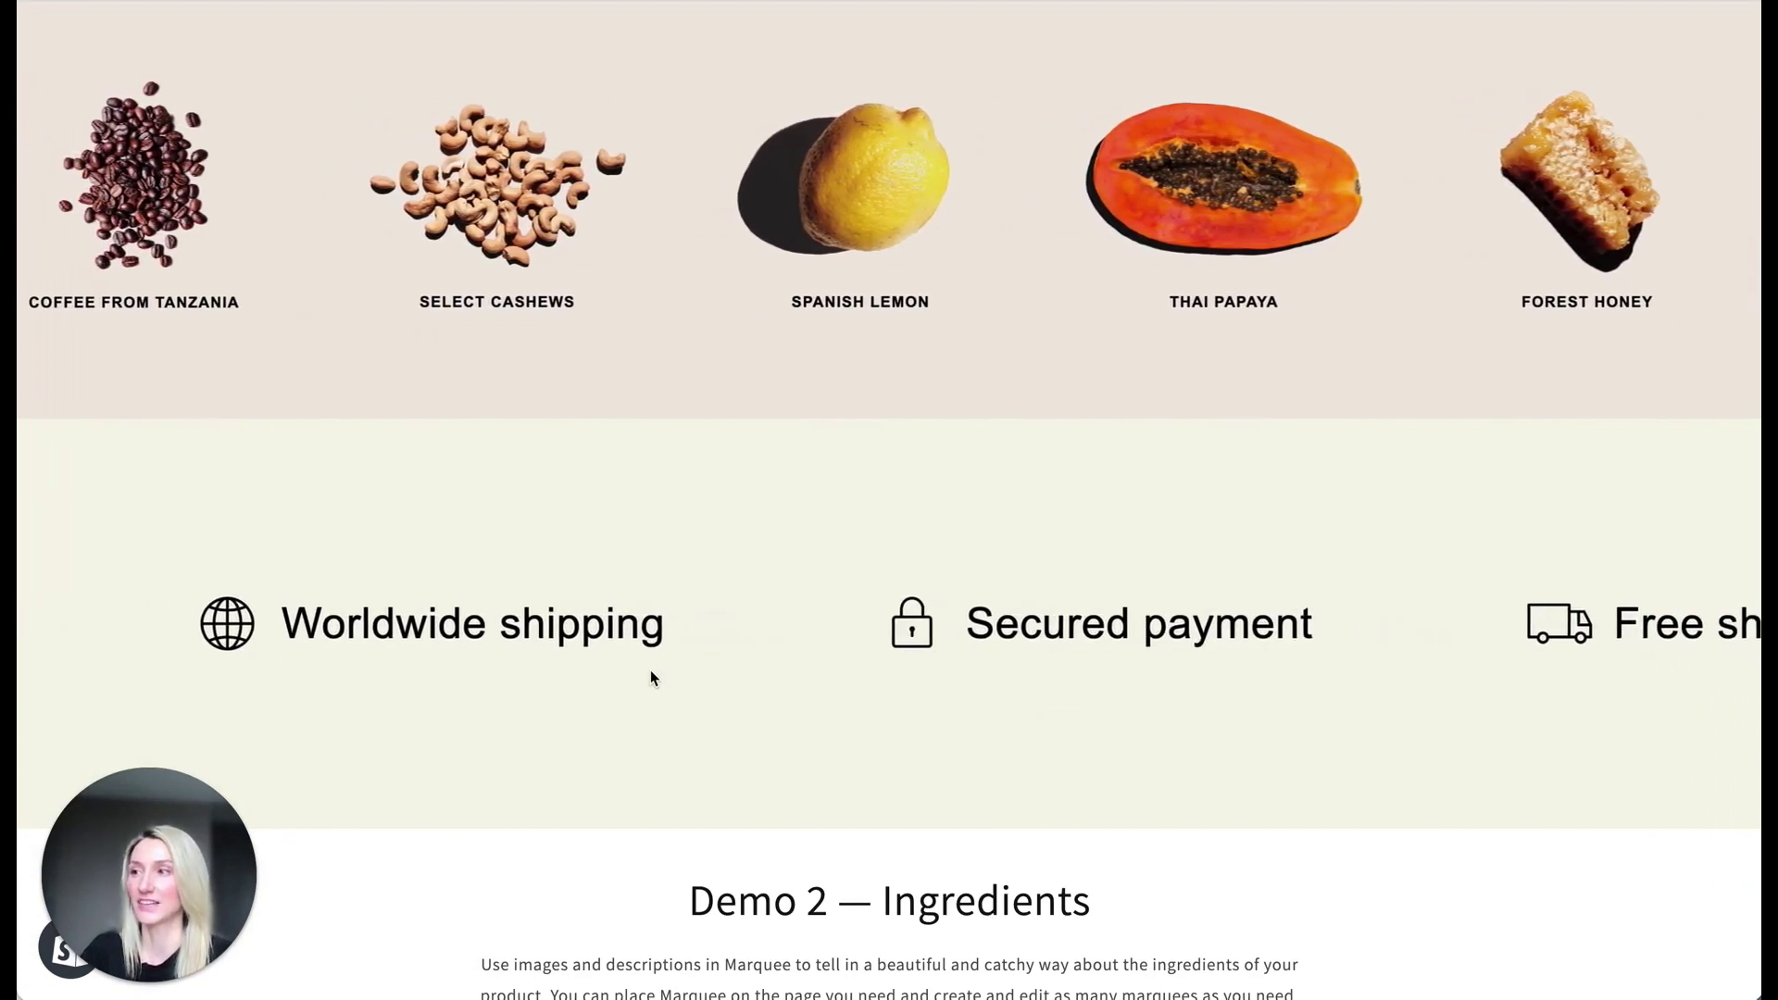
scroll(651, 677, "up", 1)
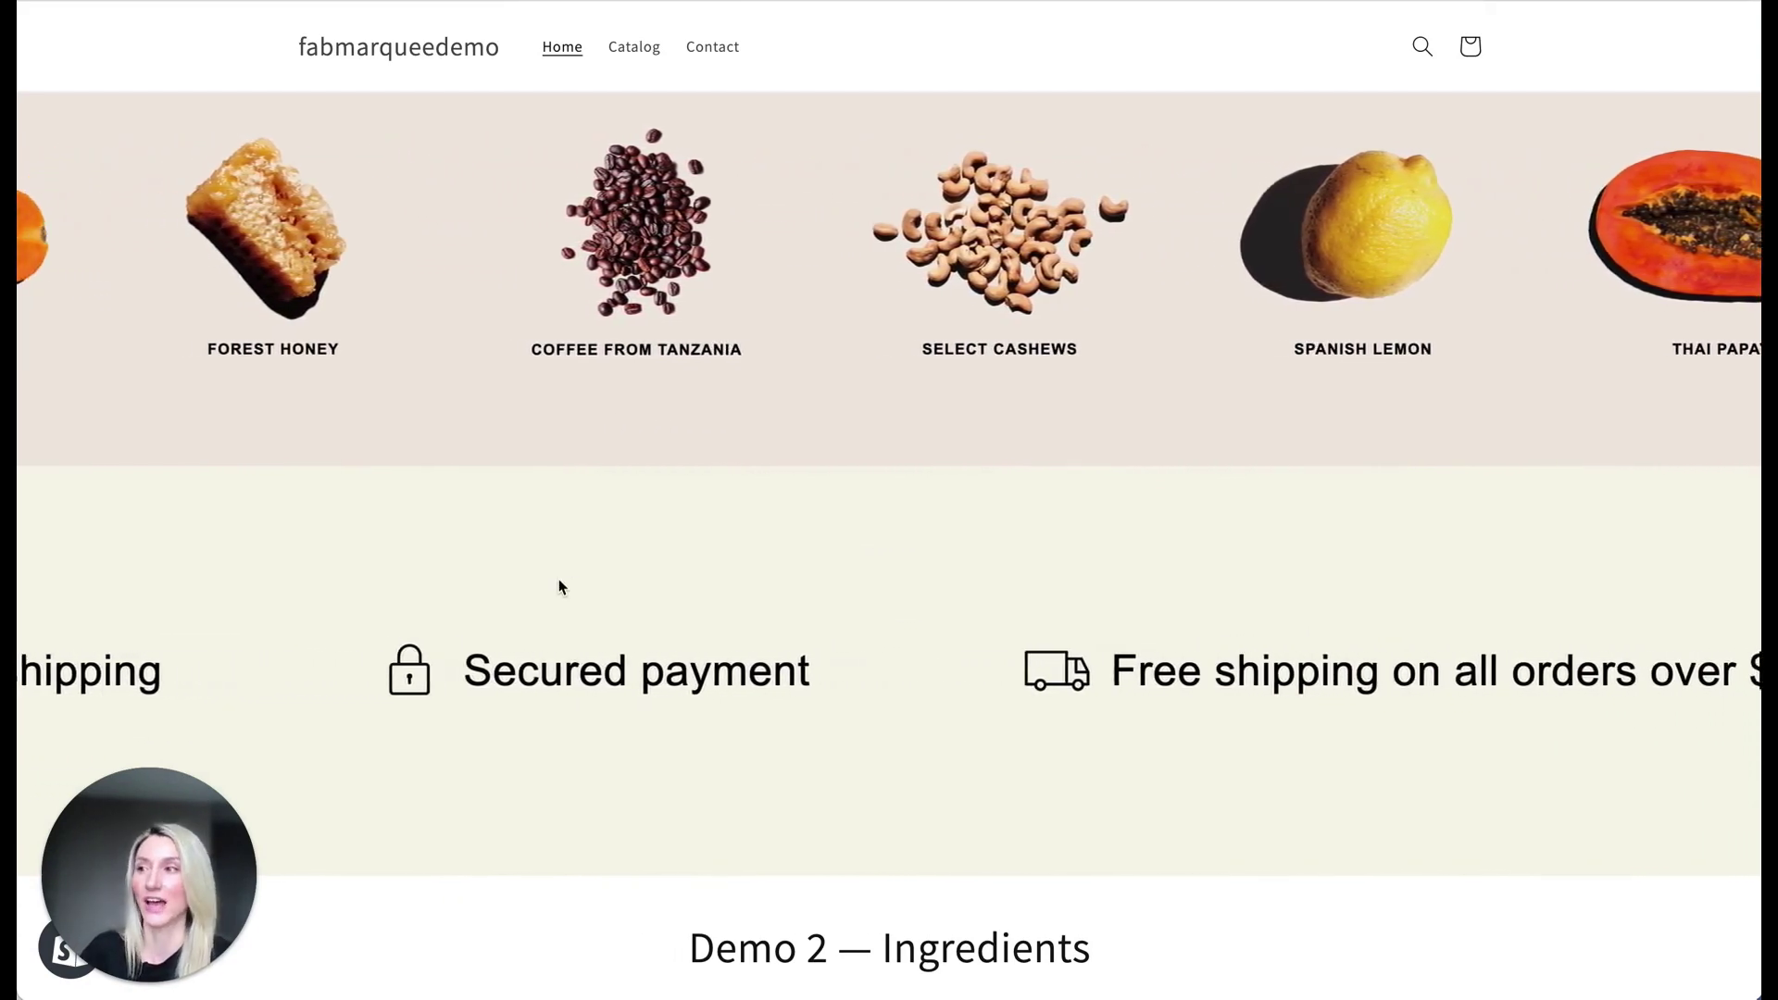
scroll(559, 587, "up", 2)
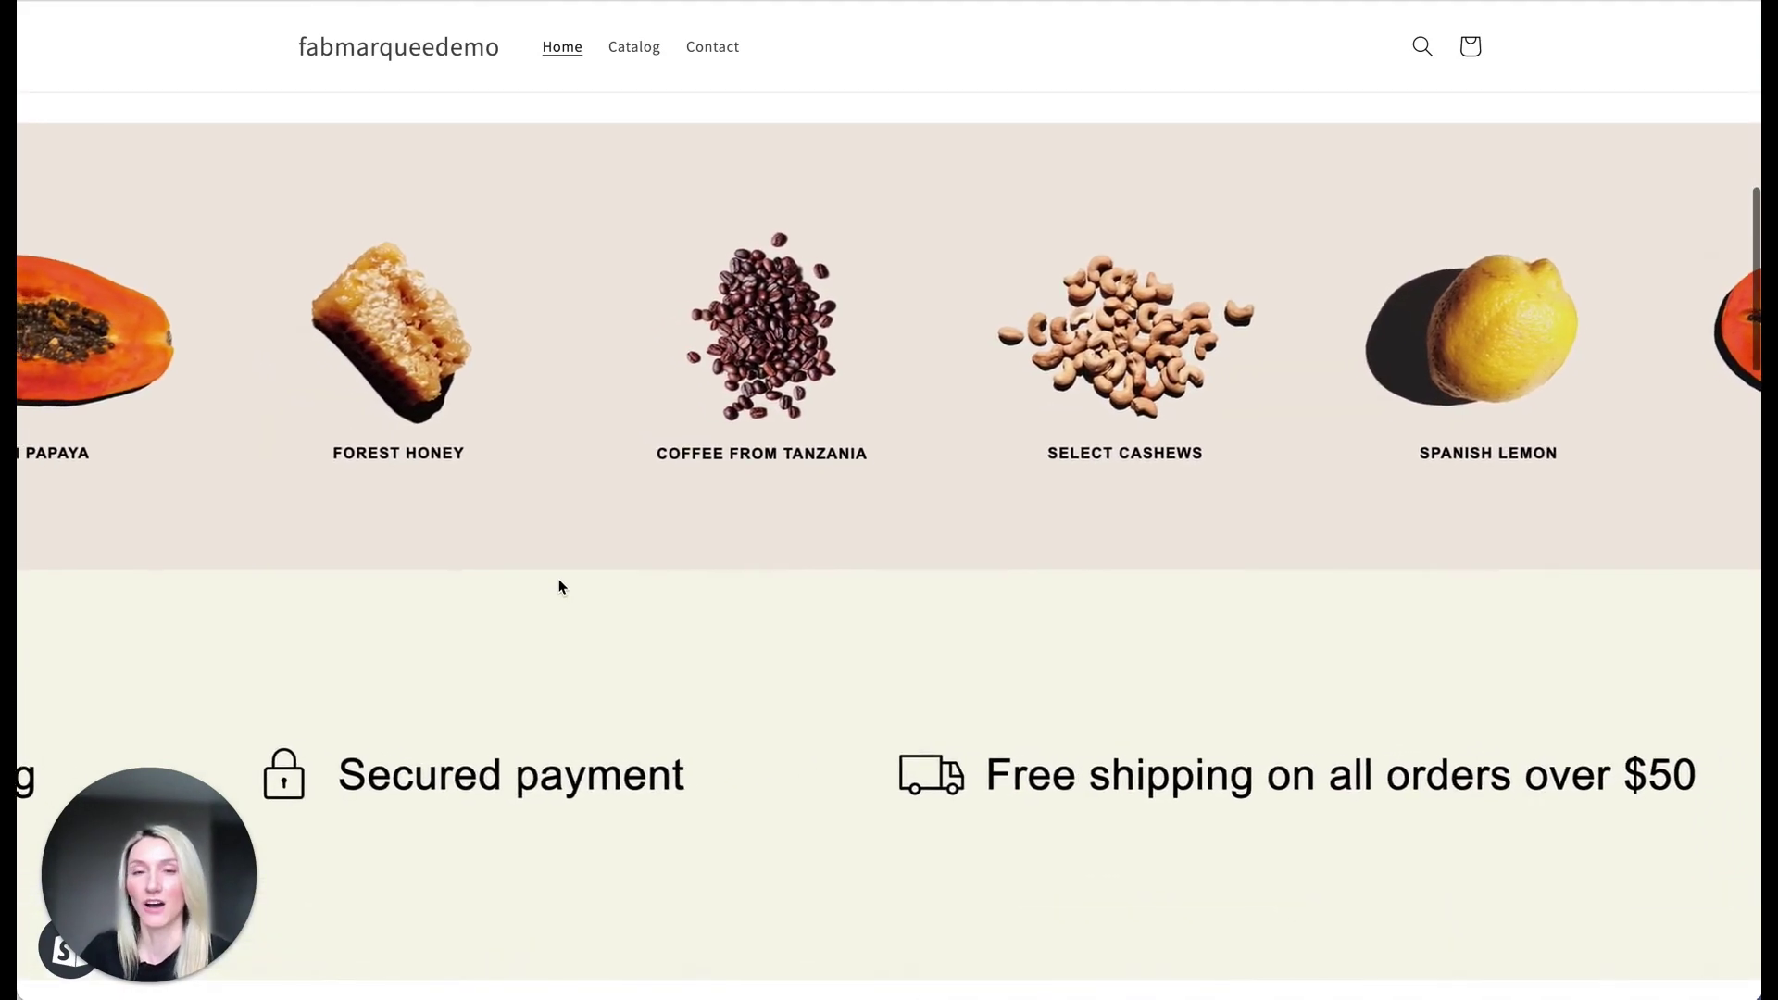
scroll(559, 586, "down", 1)
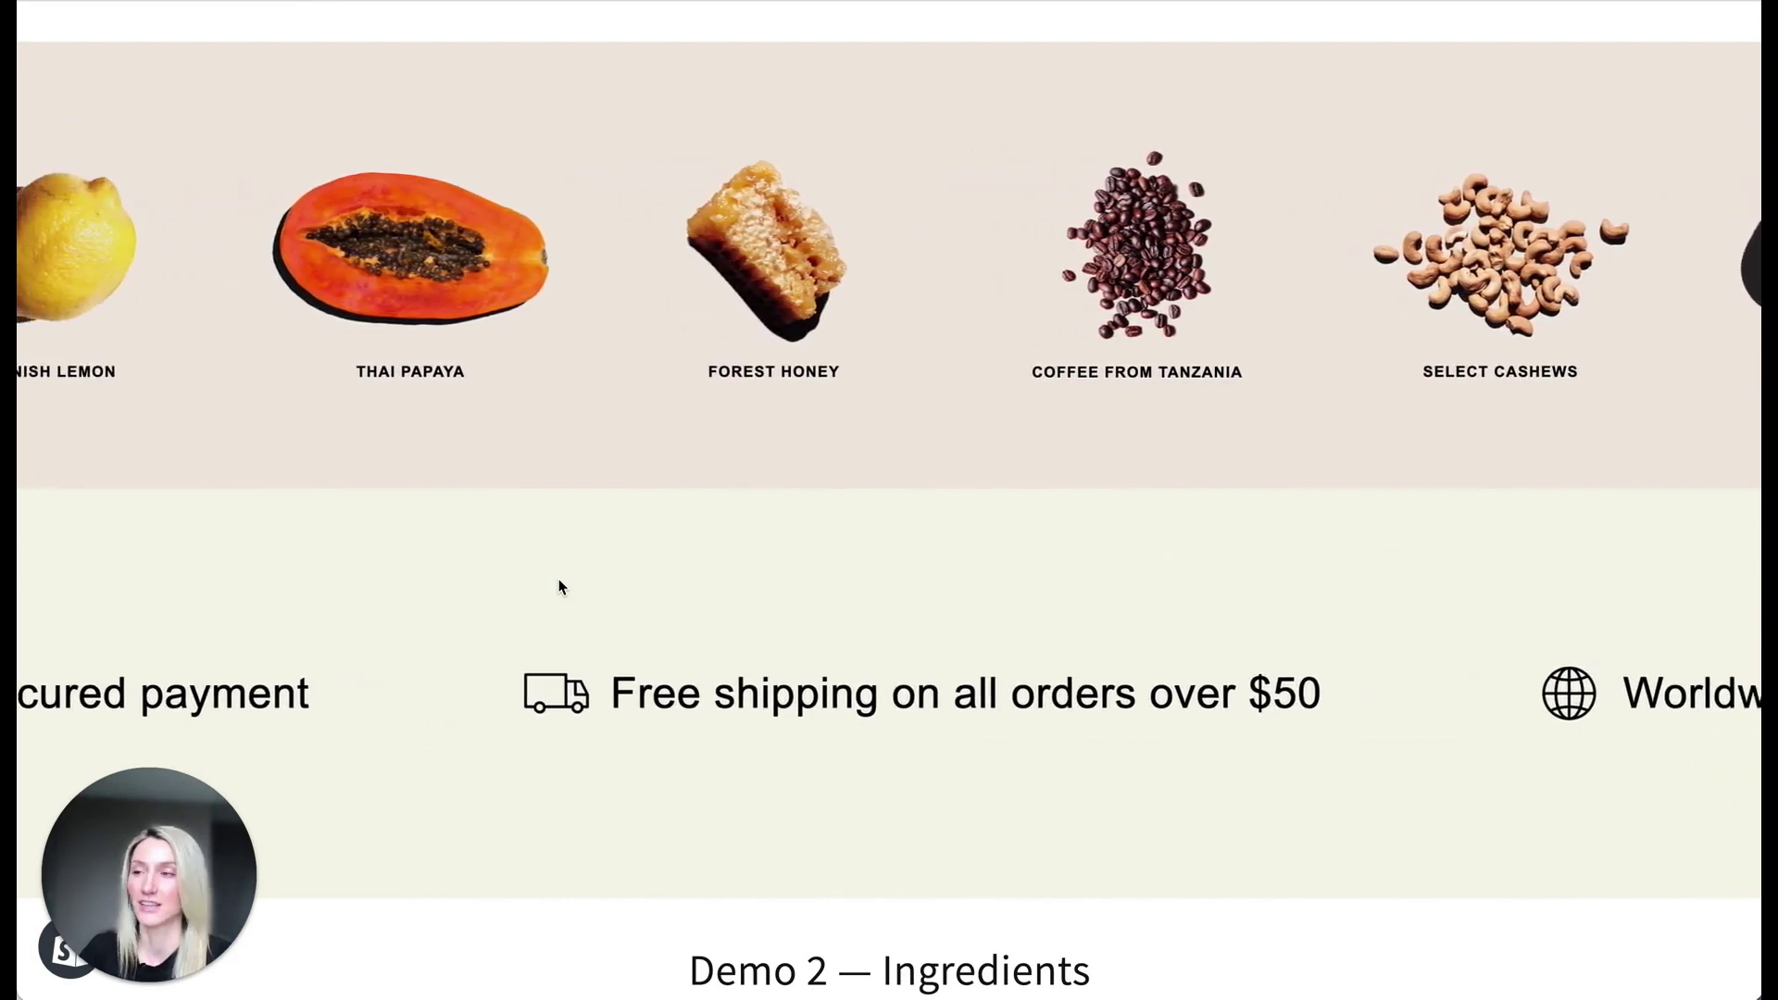
scroll(559, 587, "down", 2)
scroll(559, 586, "down", 6)
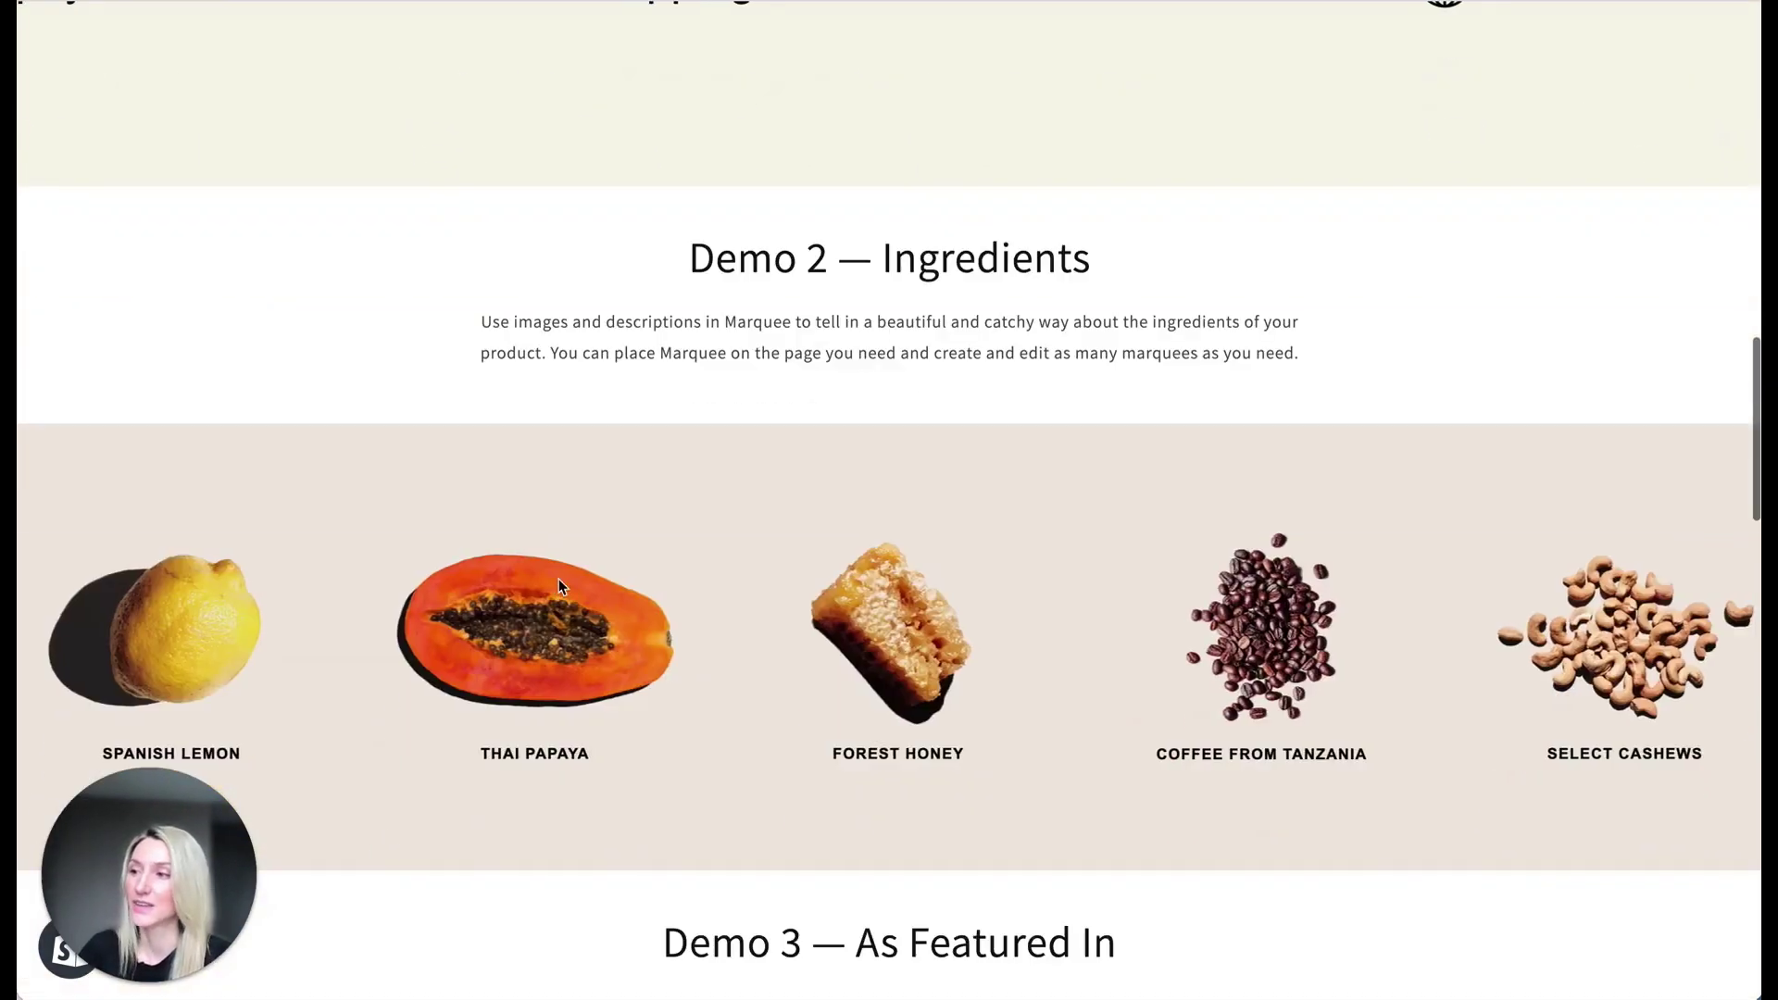
scroll(558, 583, "down", 8)
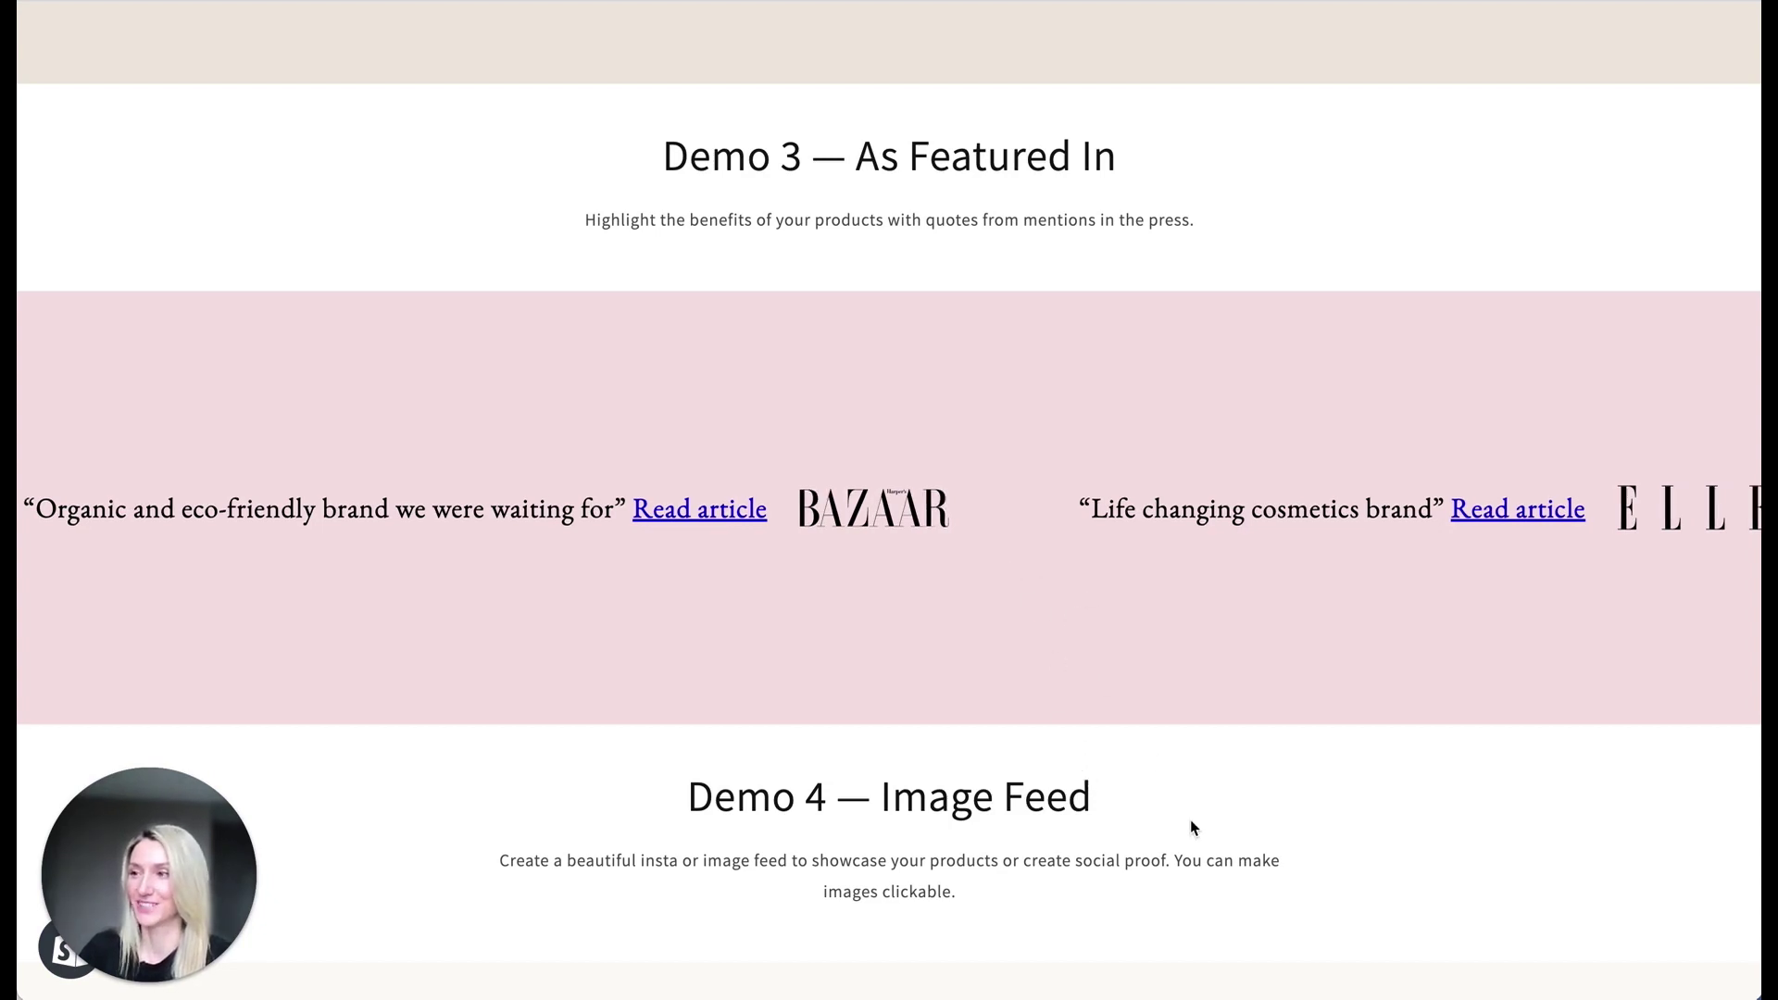
Scroll through the Demo 4 and Demo 5 marquees to the store footer and back.
scroll(1327, 820, "down", 2)
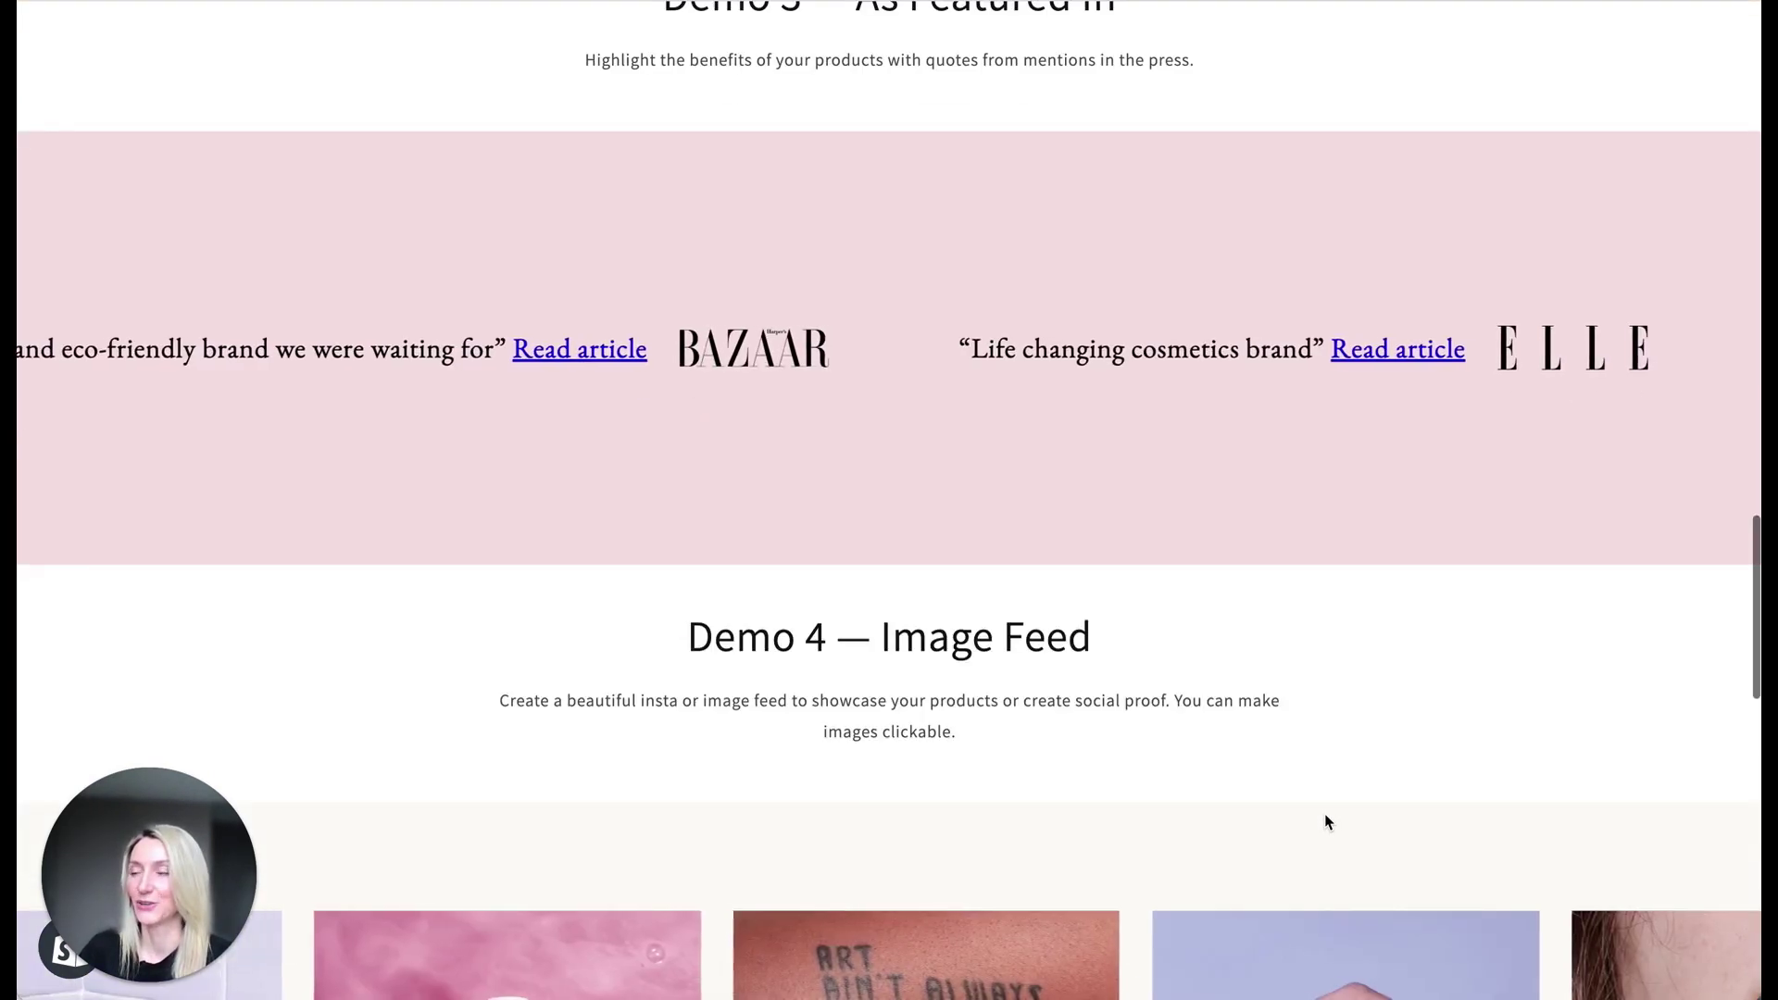
scroll(1327, 821, "down", 1)
scroll(1327, 819, "down", 1)
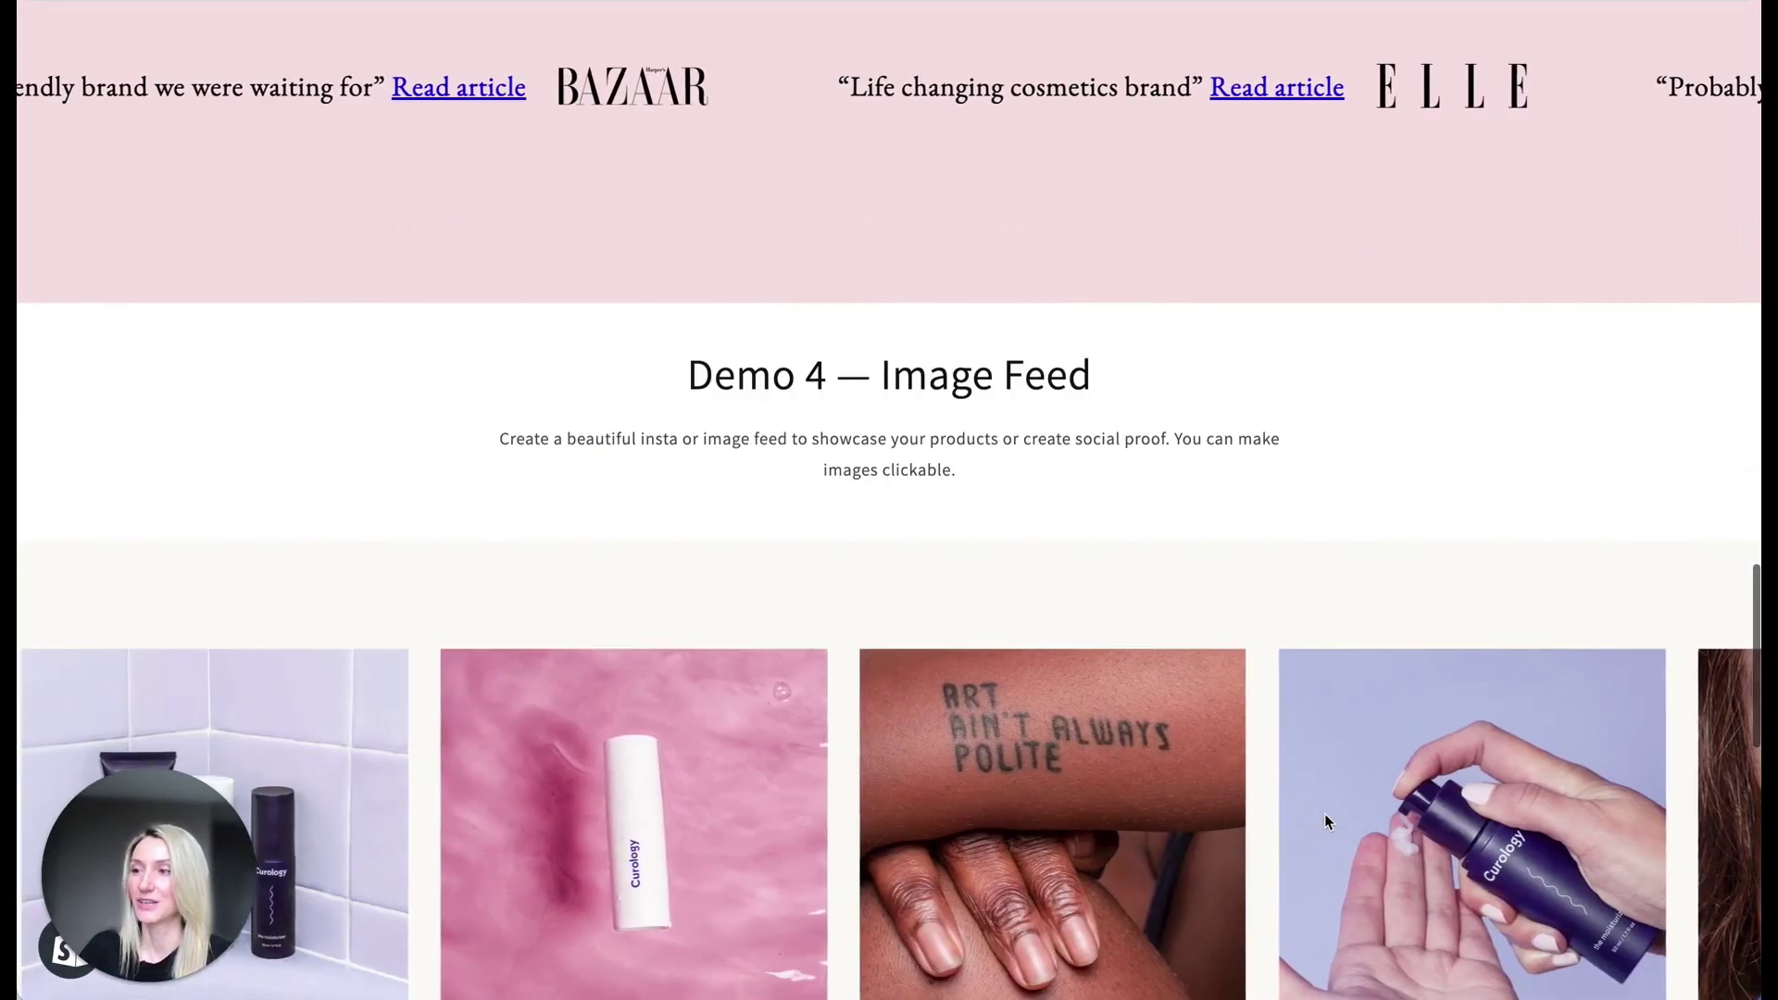
scroll(1326, 819, "down", 3)
scroll(1327, 822, "down", 1)
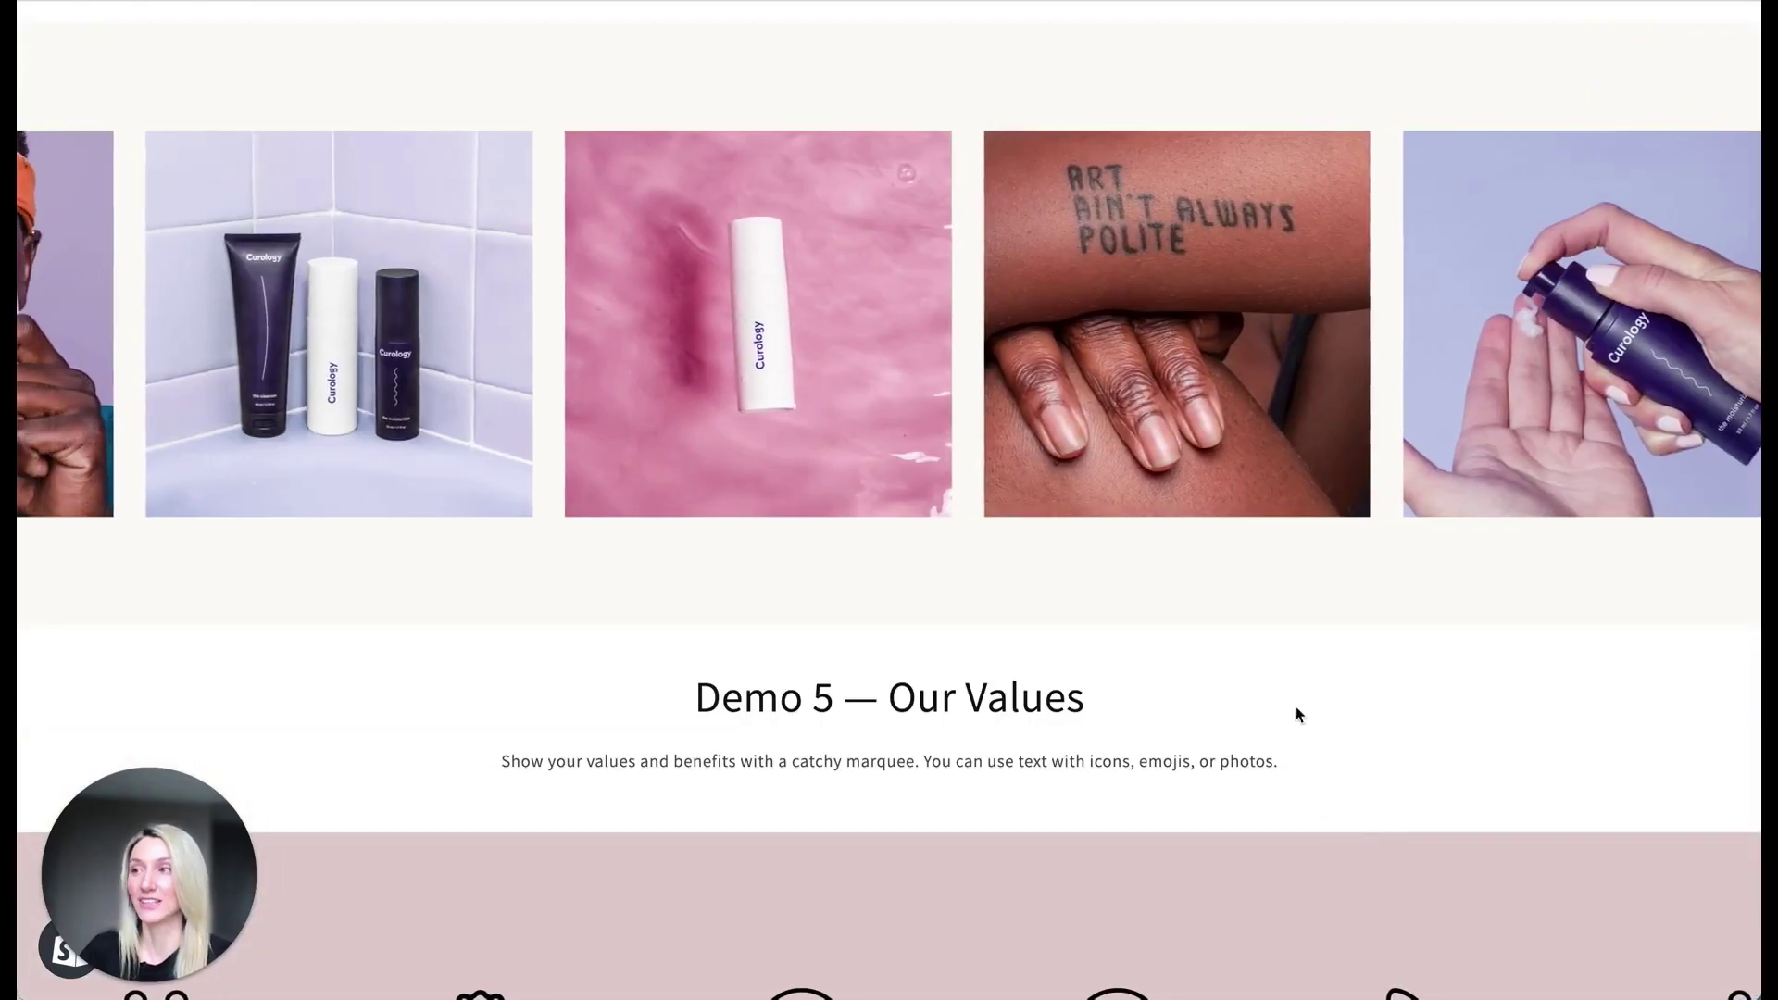
scroll(1317, 679, "down", 6)
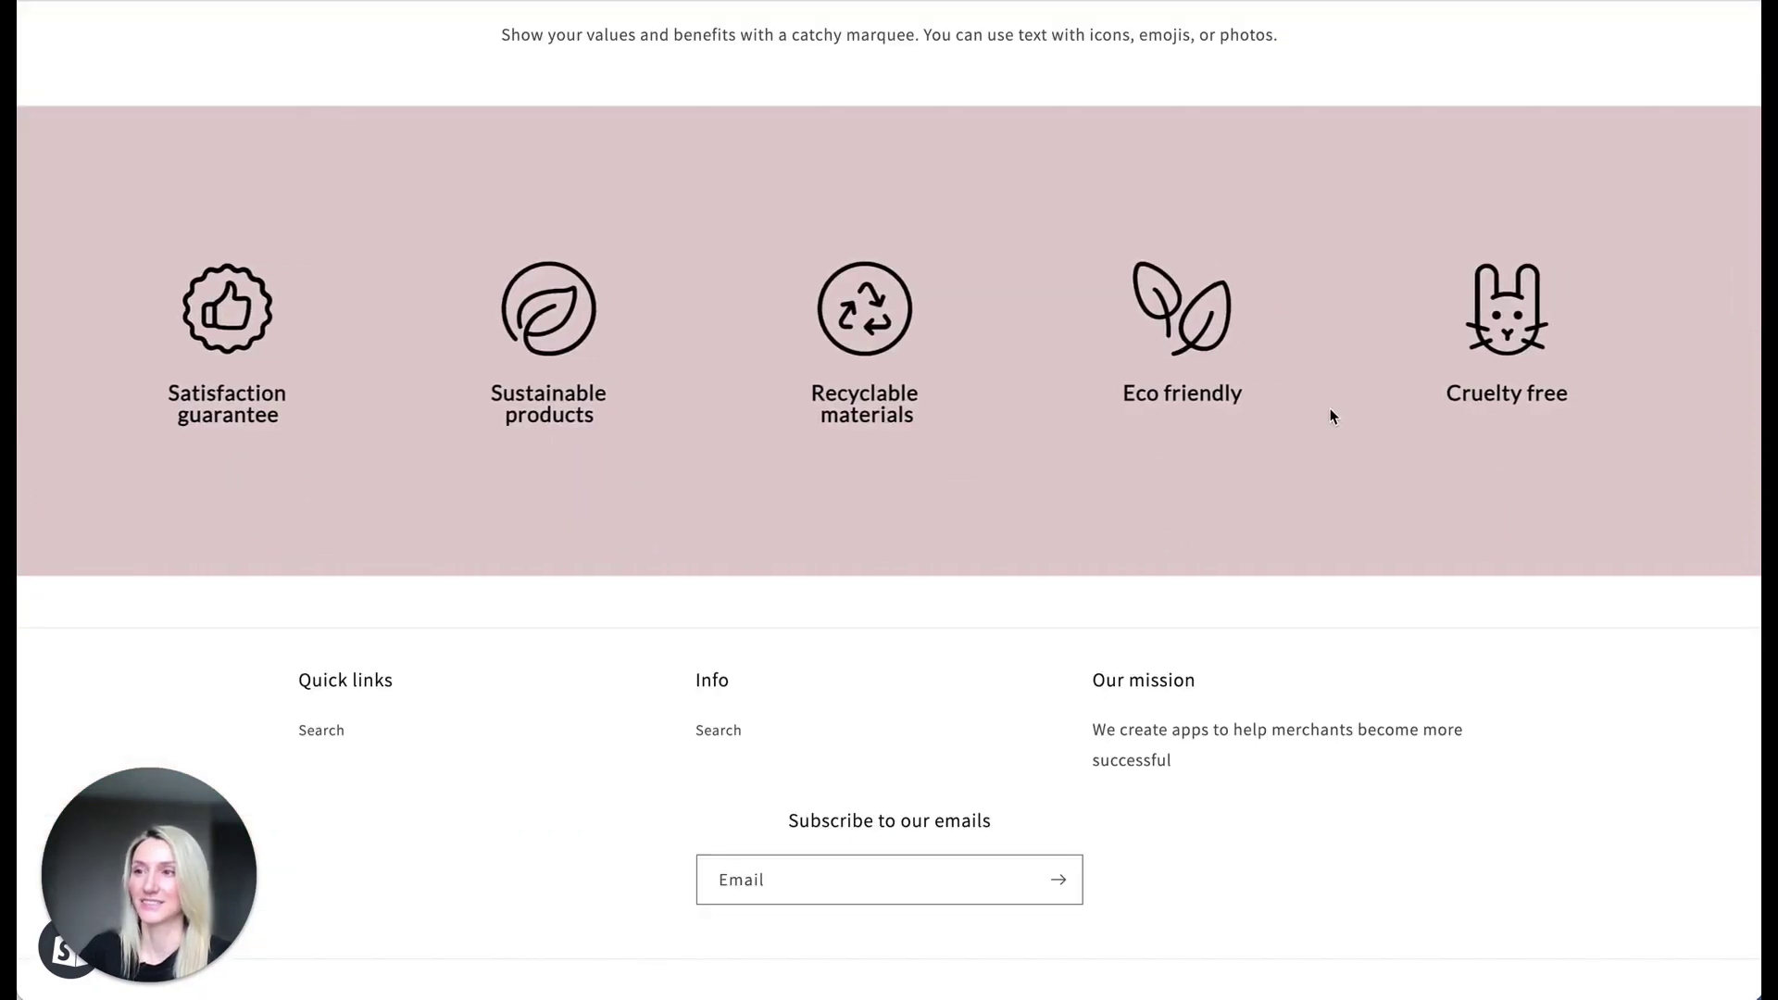
scroll(1334, 413, "up", 1)
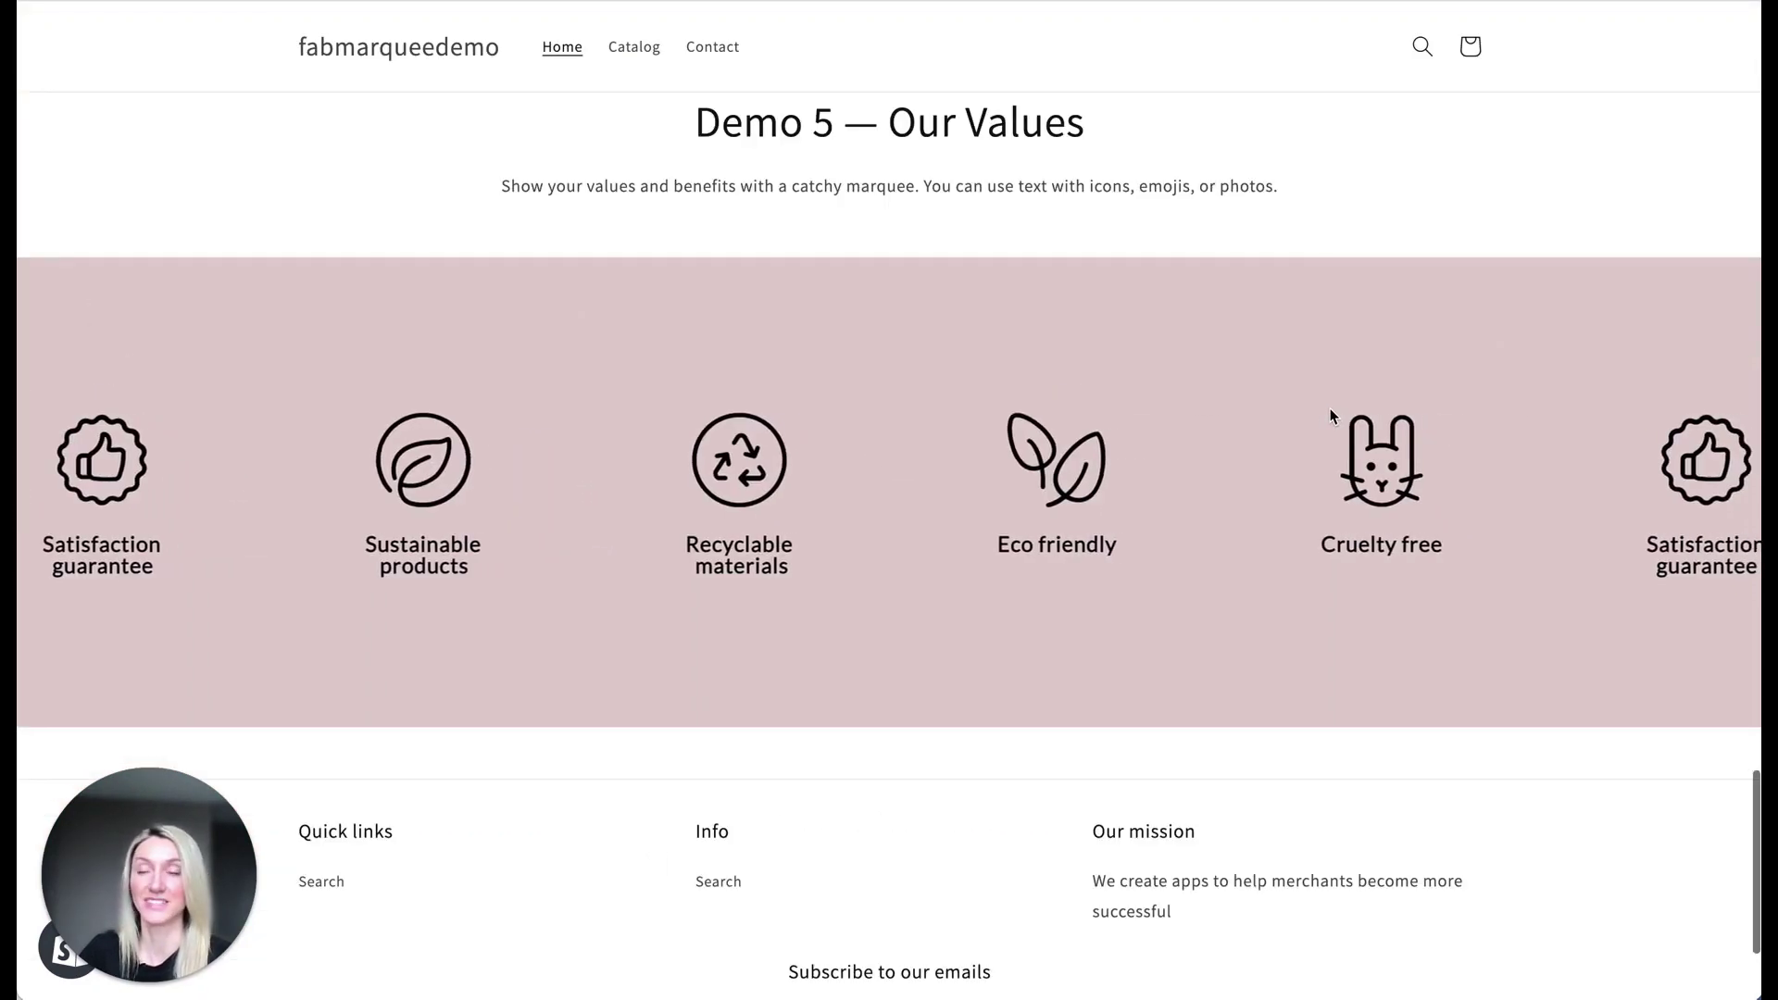
scroll(1385, 130, "up", 1)
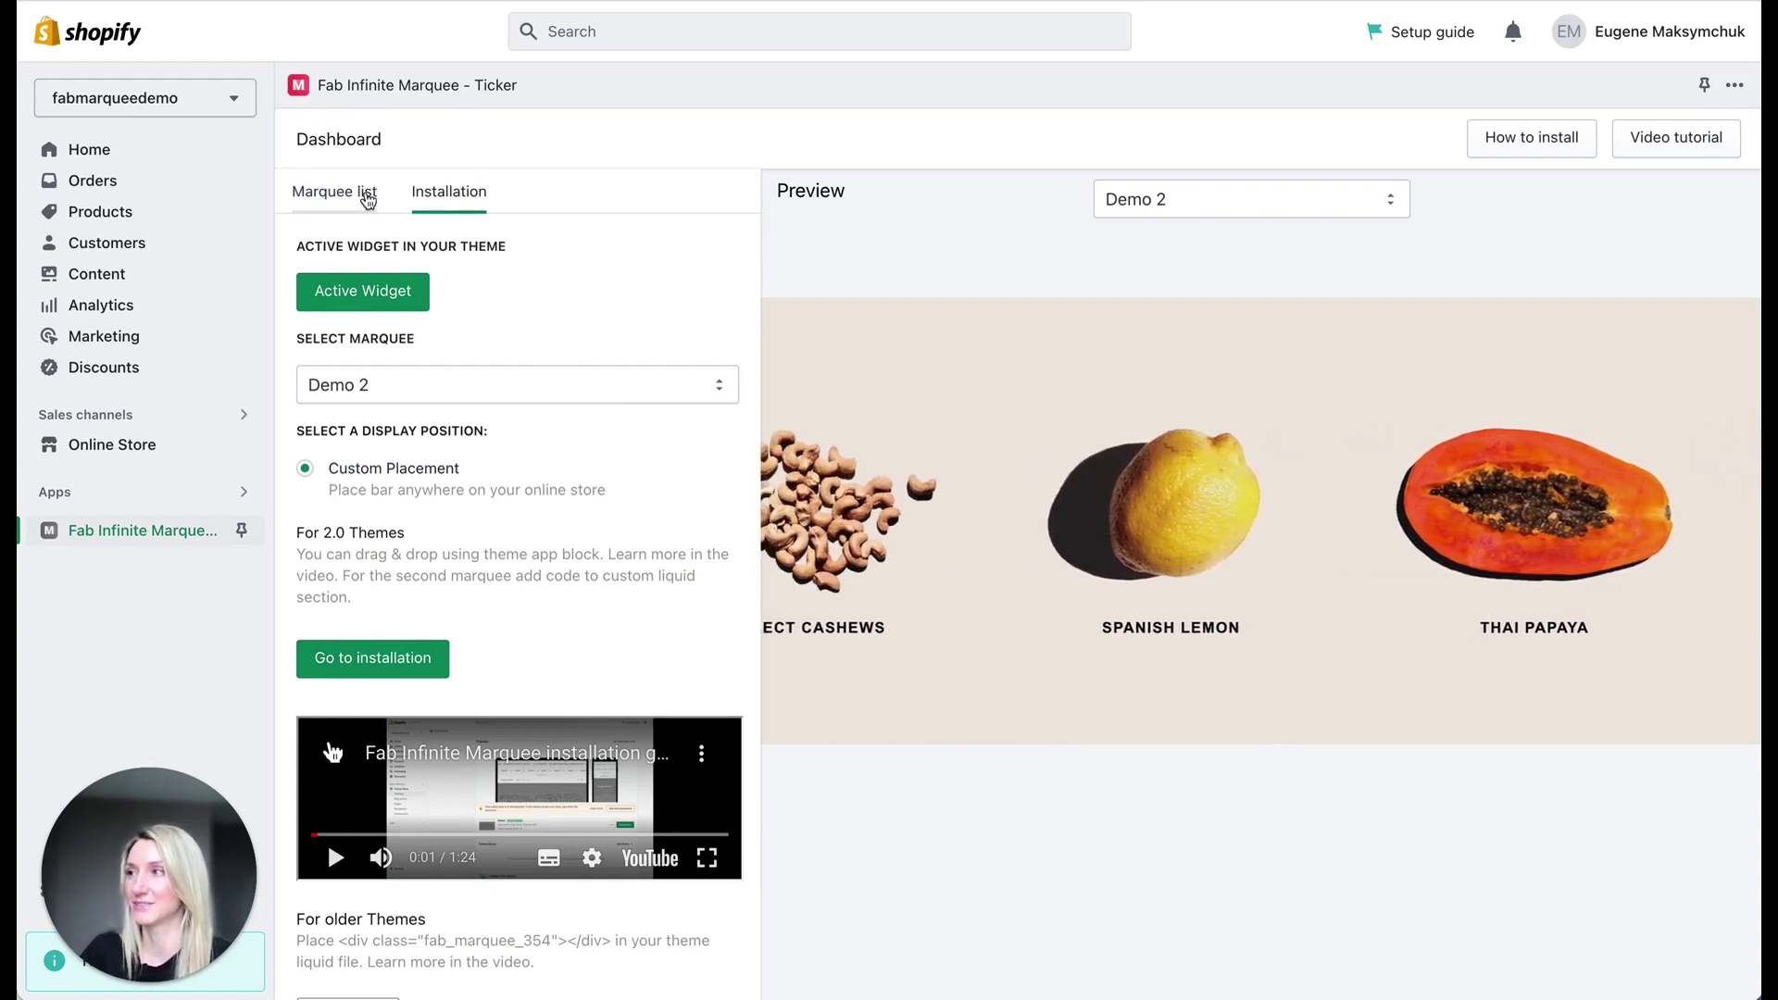
Open the Marquee list and select Demo 2 to edit its settings.
left_click(368, 194)
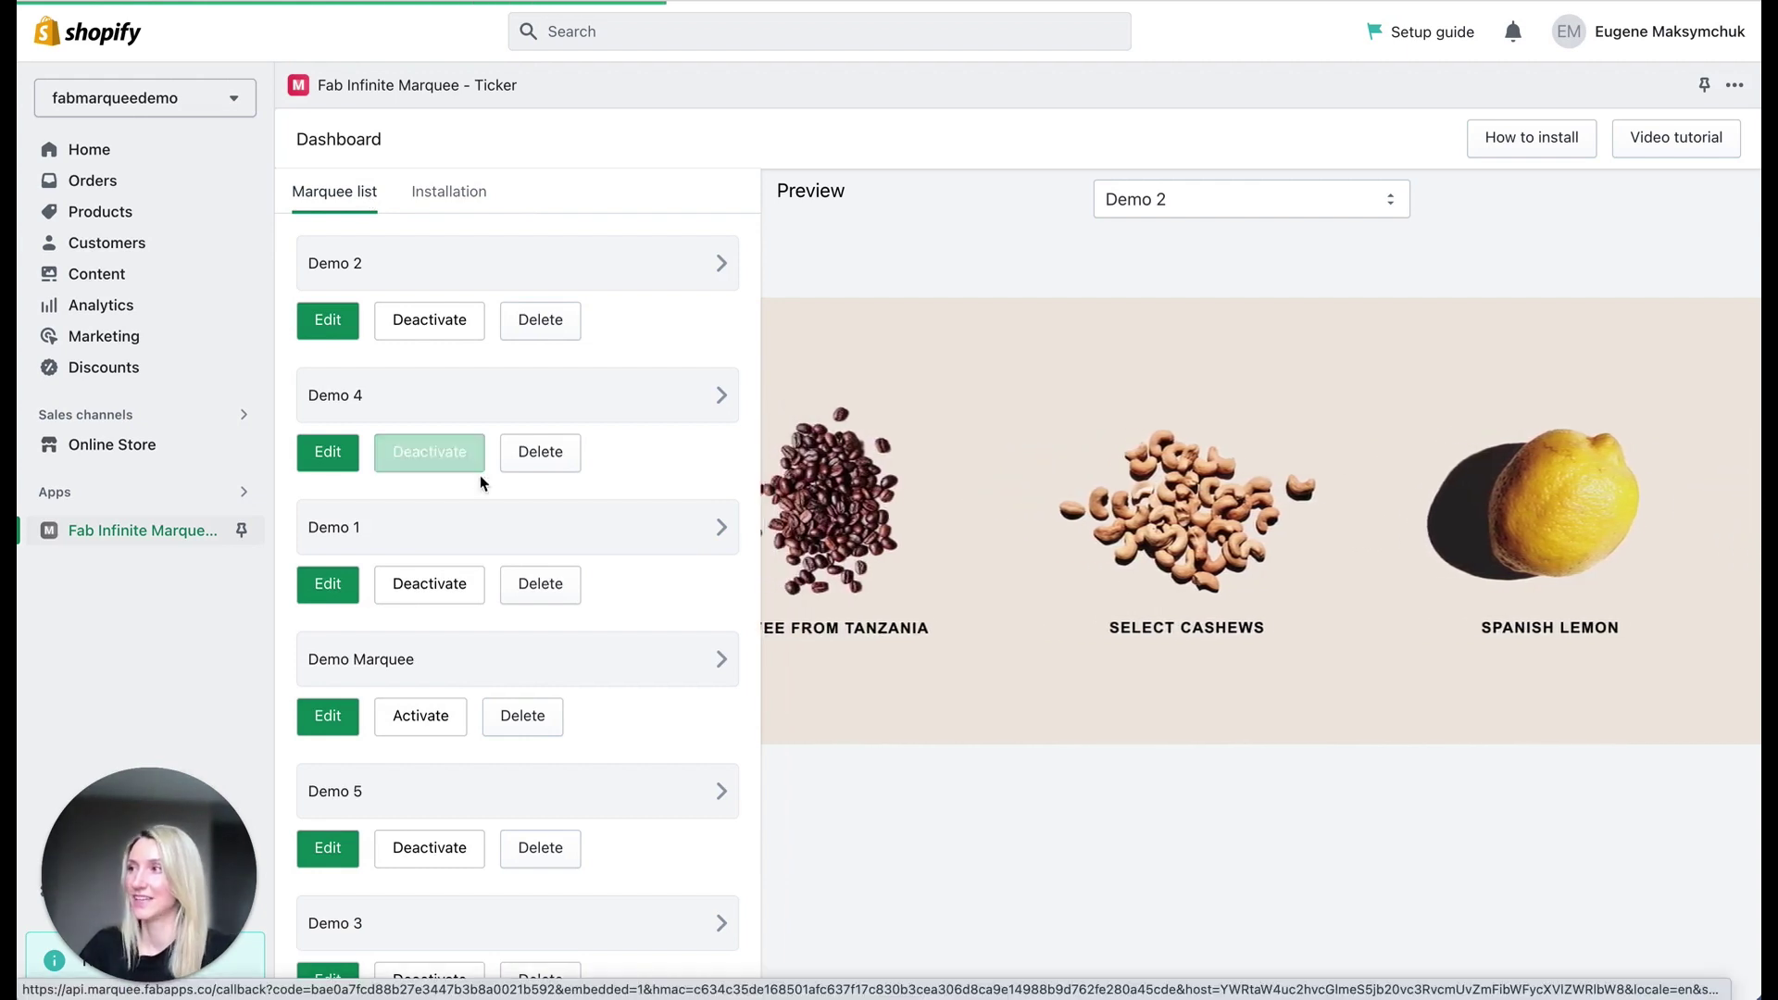
scroll(479, 475, "down", 2)
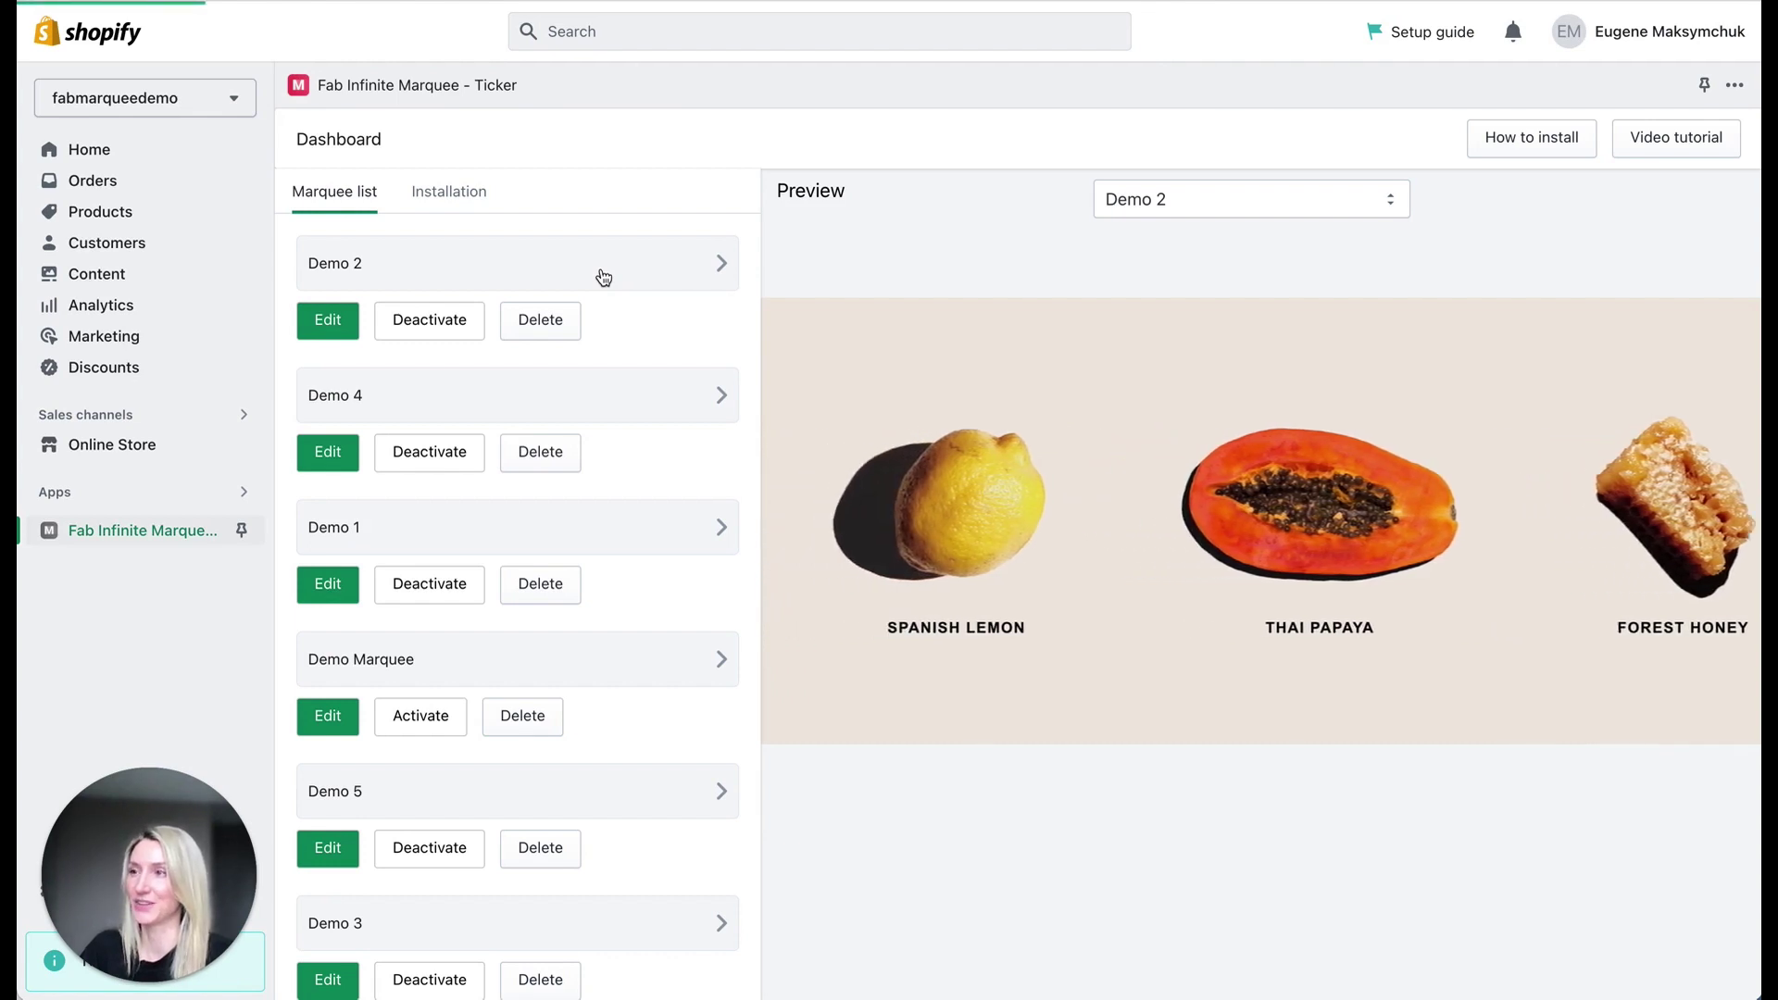
left_click(602, 276)
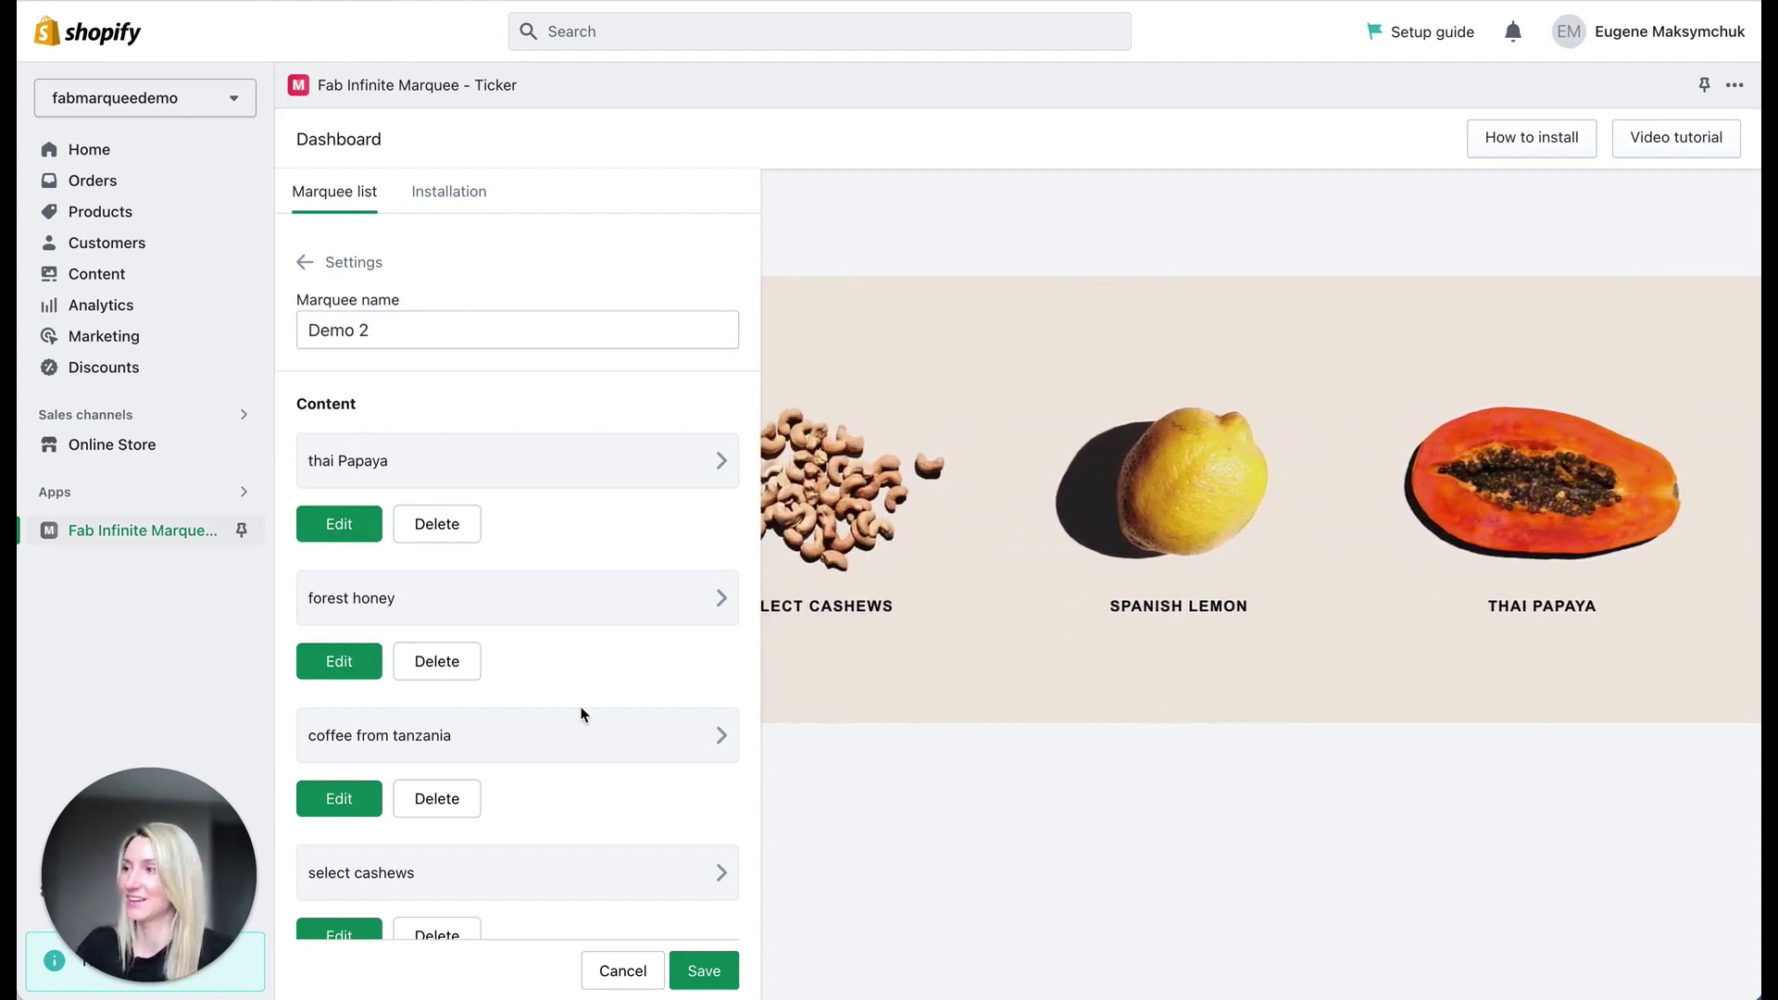
Scroll down to Demo 2's Content list of five items ending with Spanish lemon.
scroll(563, 621, "down", 2)
scroll(472, 334, "down", 1)
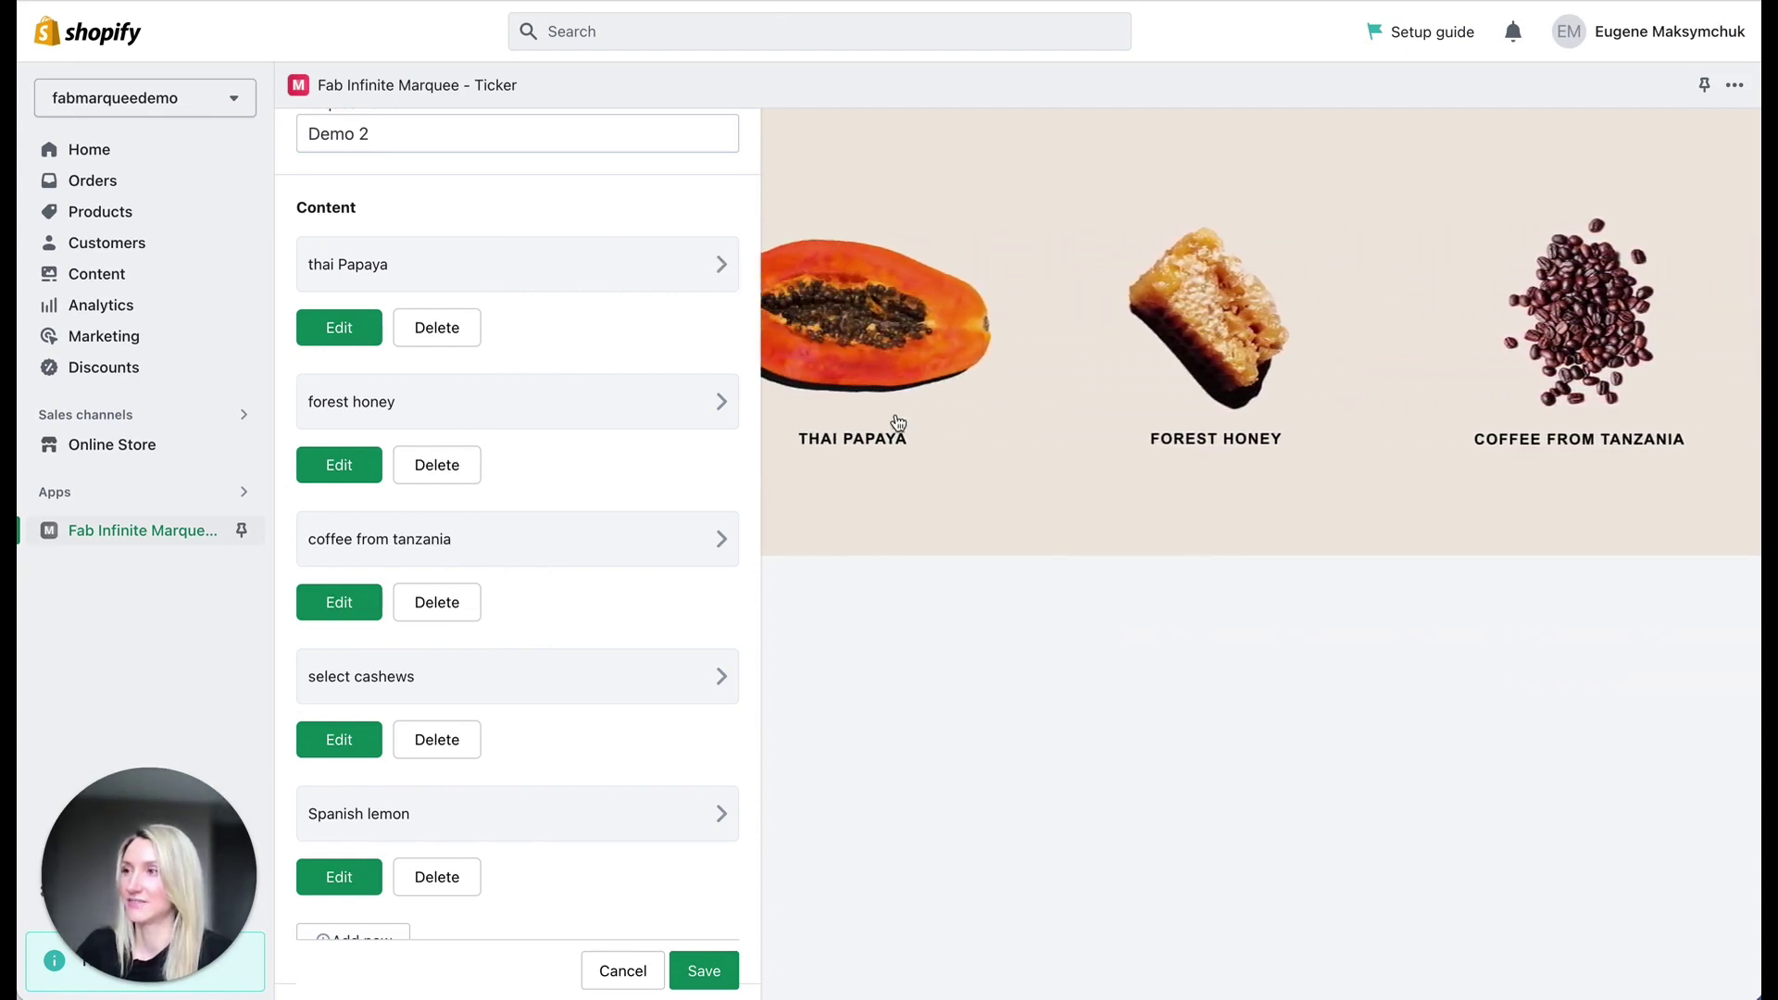
Open the thai Papaya item to review its image-above-text layout, size 258, distance 20.
left_click(509, 268)
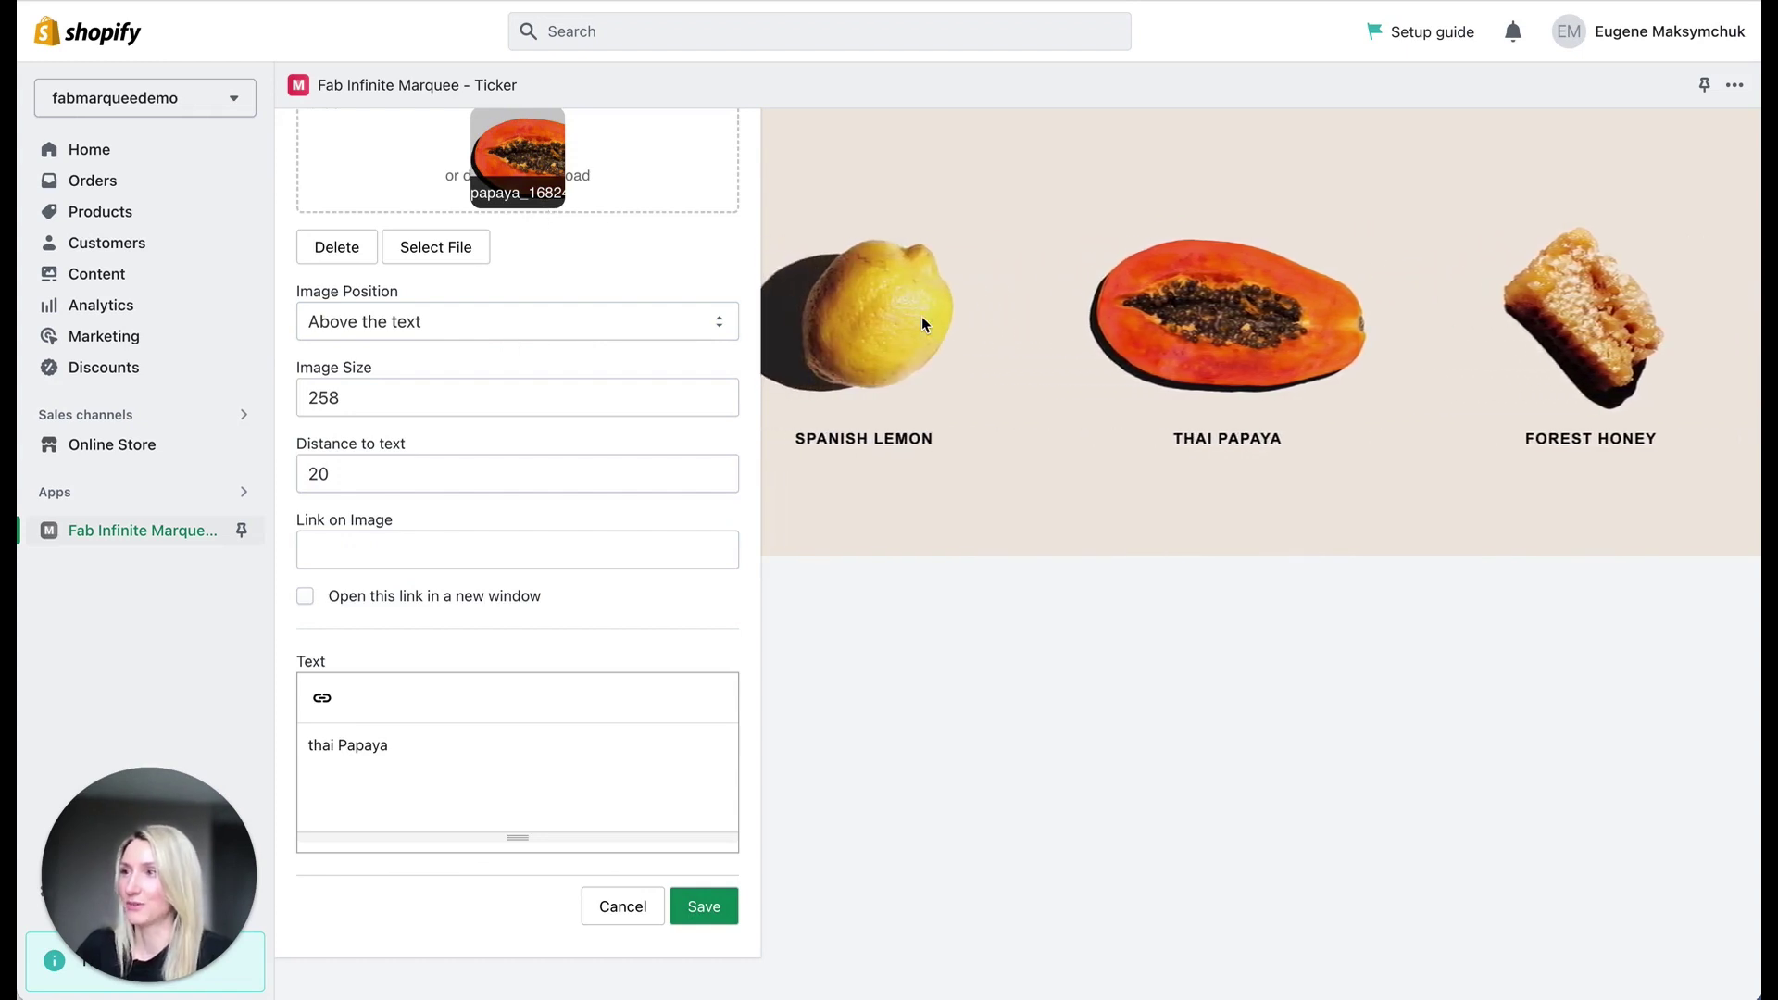
scroll(520, 357, "up", 2)
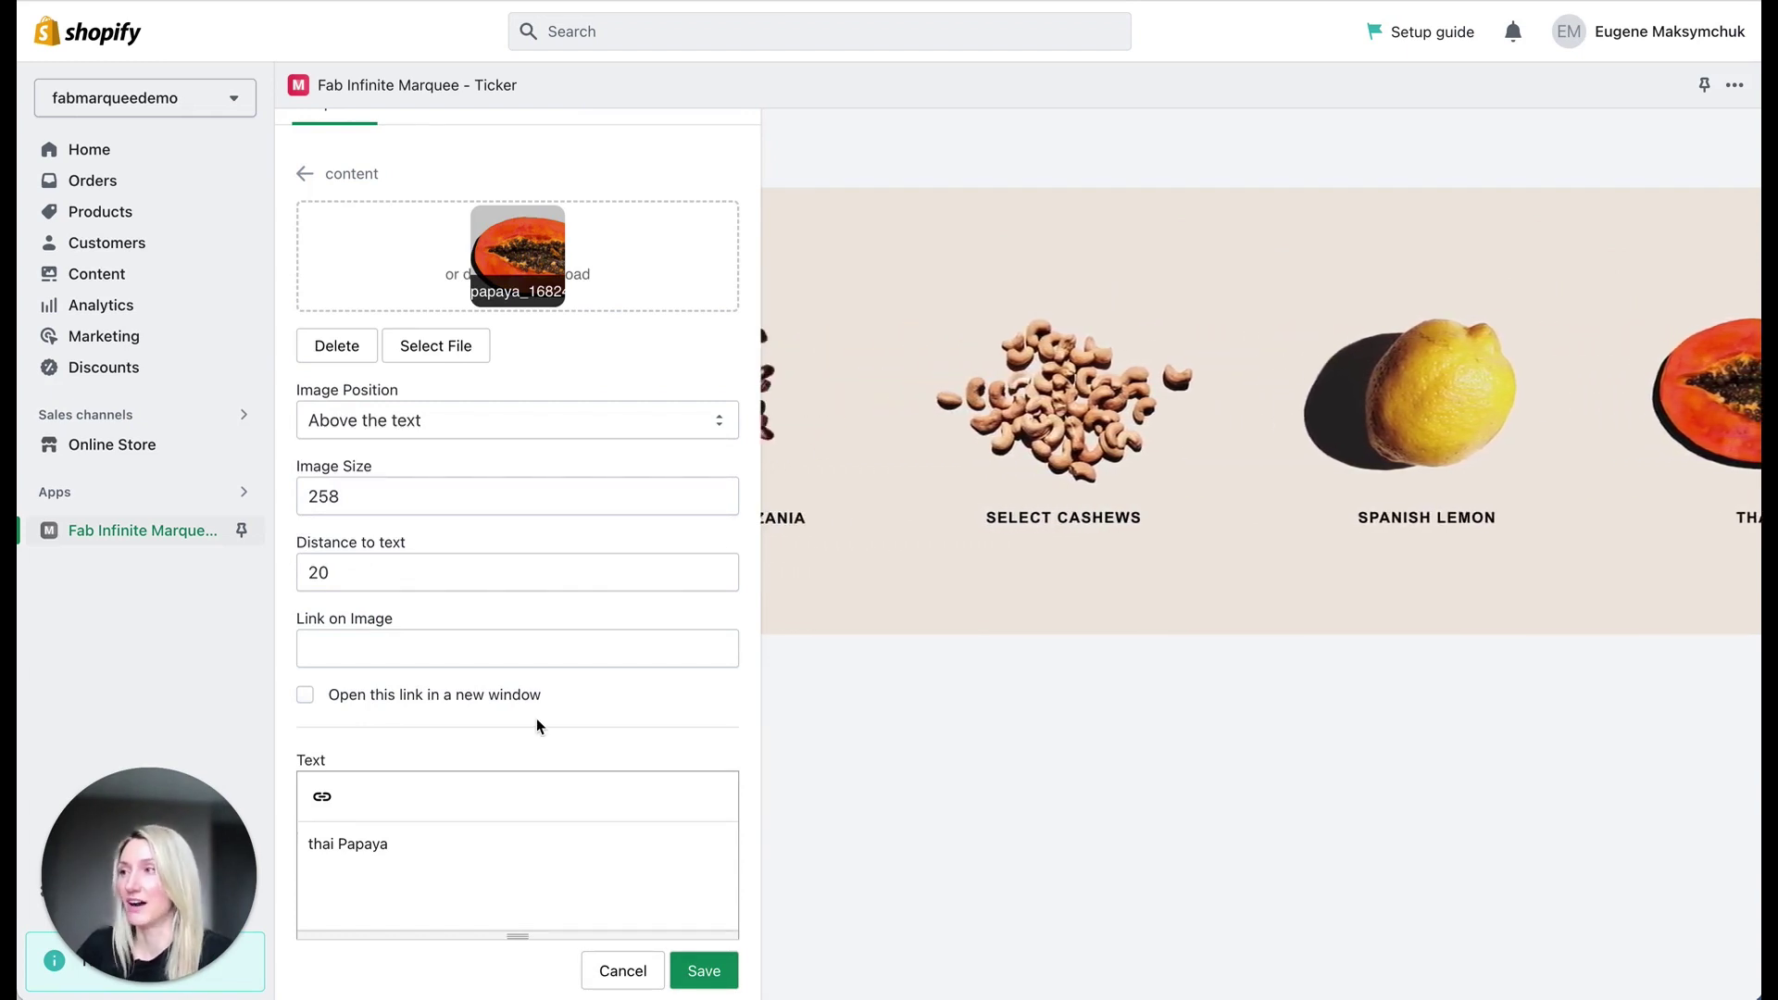
scroll(367, 497, "down", 2)
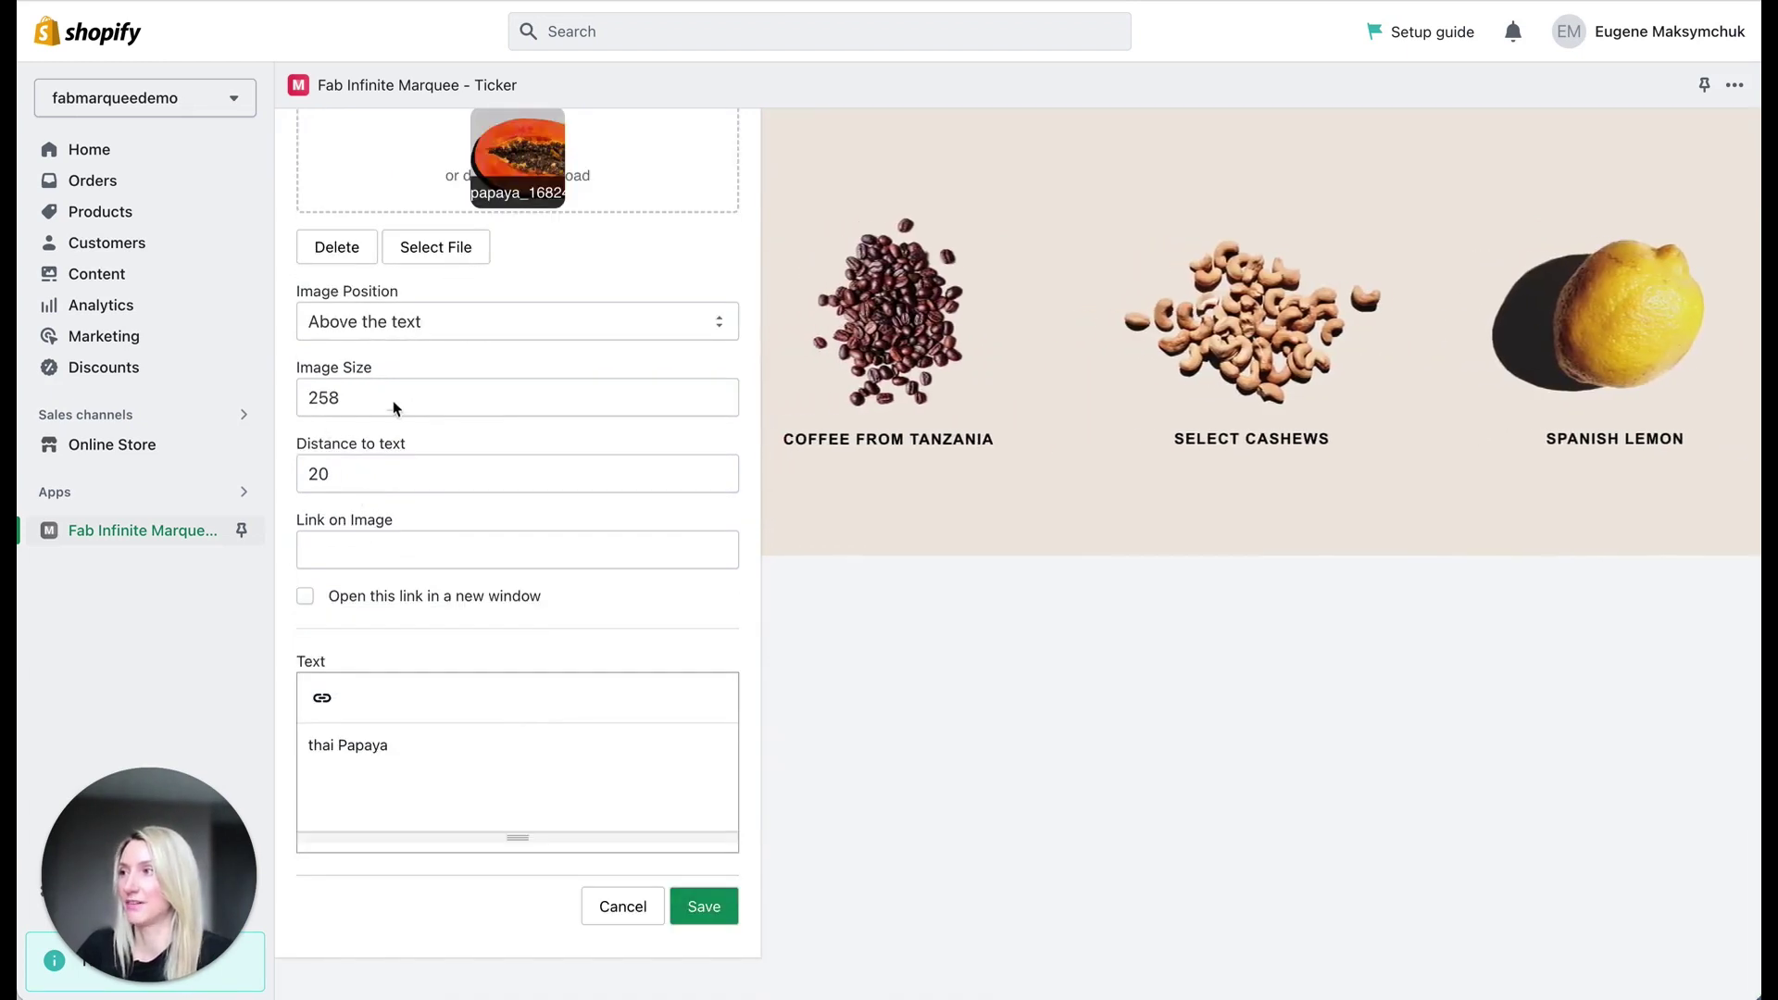
scroll(441, 397, "down", 1)
scroll(348, 746, "down", 1)
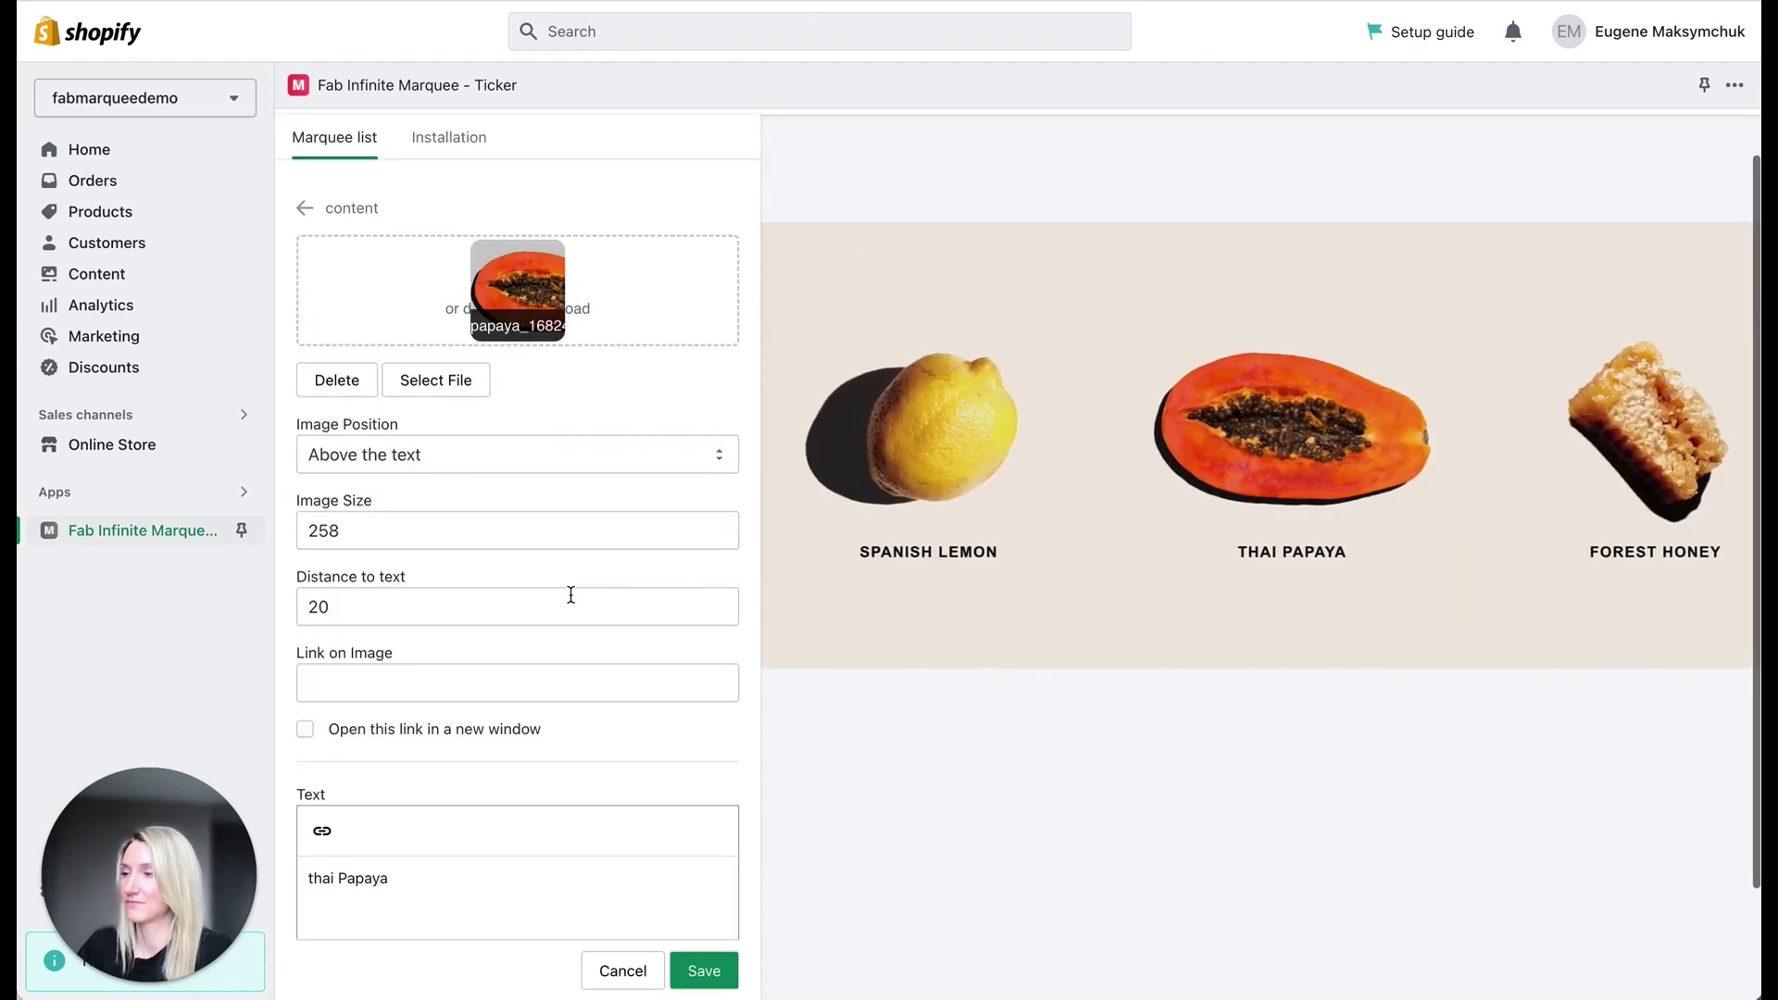
Scroll through Demo 2's font, animation, layout and mobile settings.
scroll(683, 469, "down", 3)
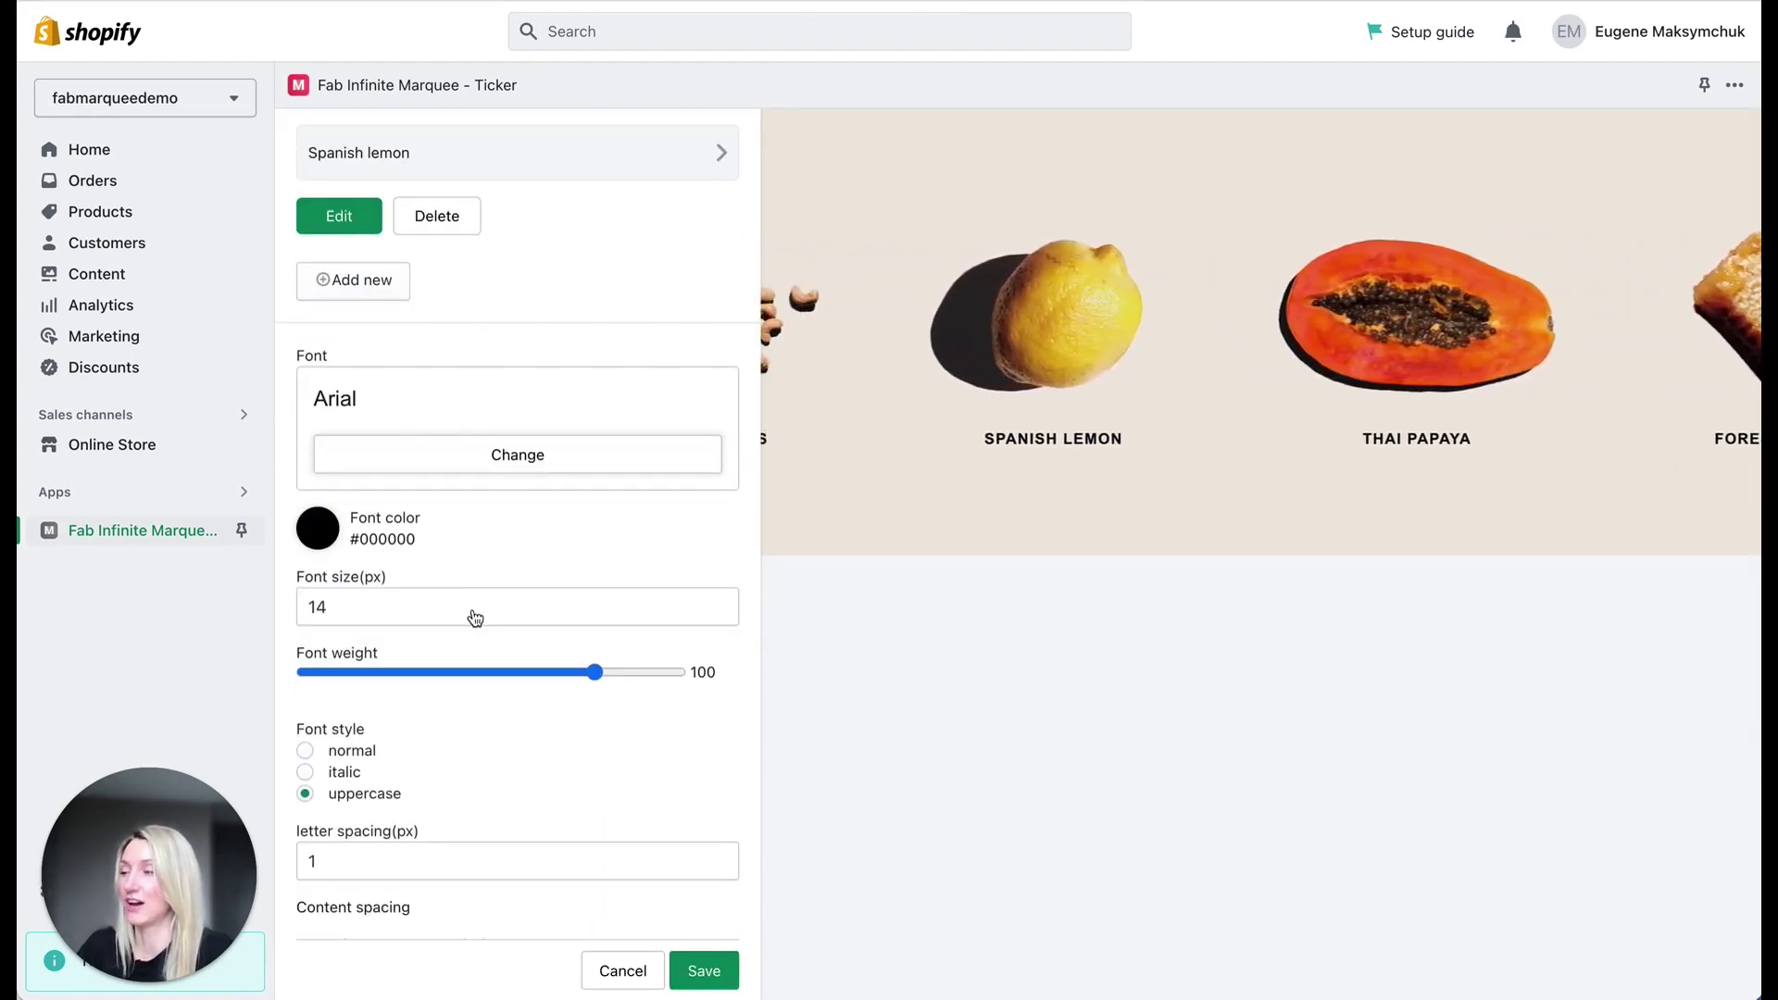
scroll(475, 617, "down", 2)
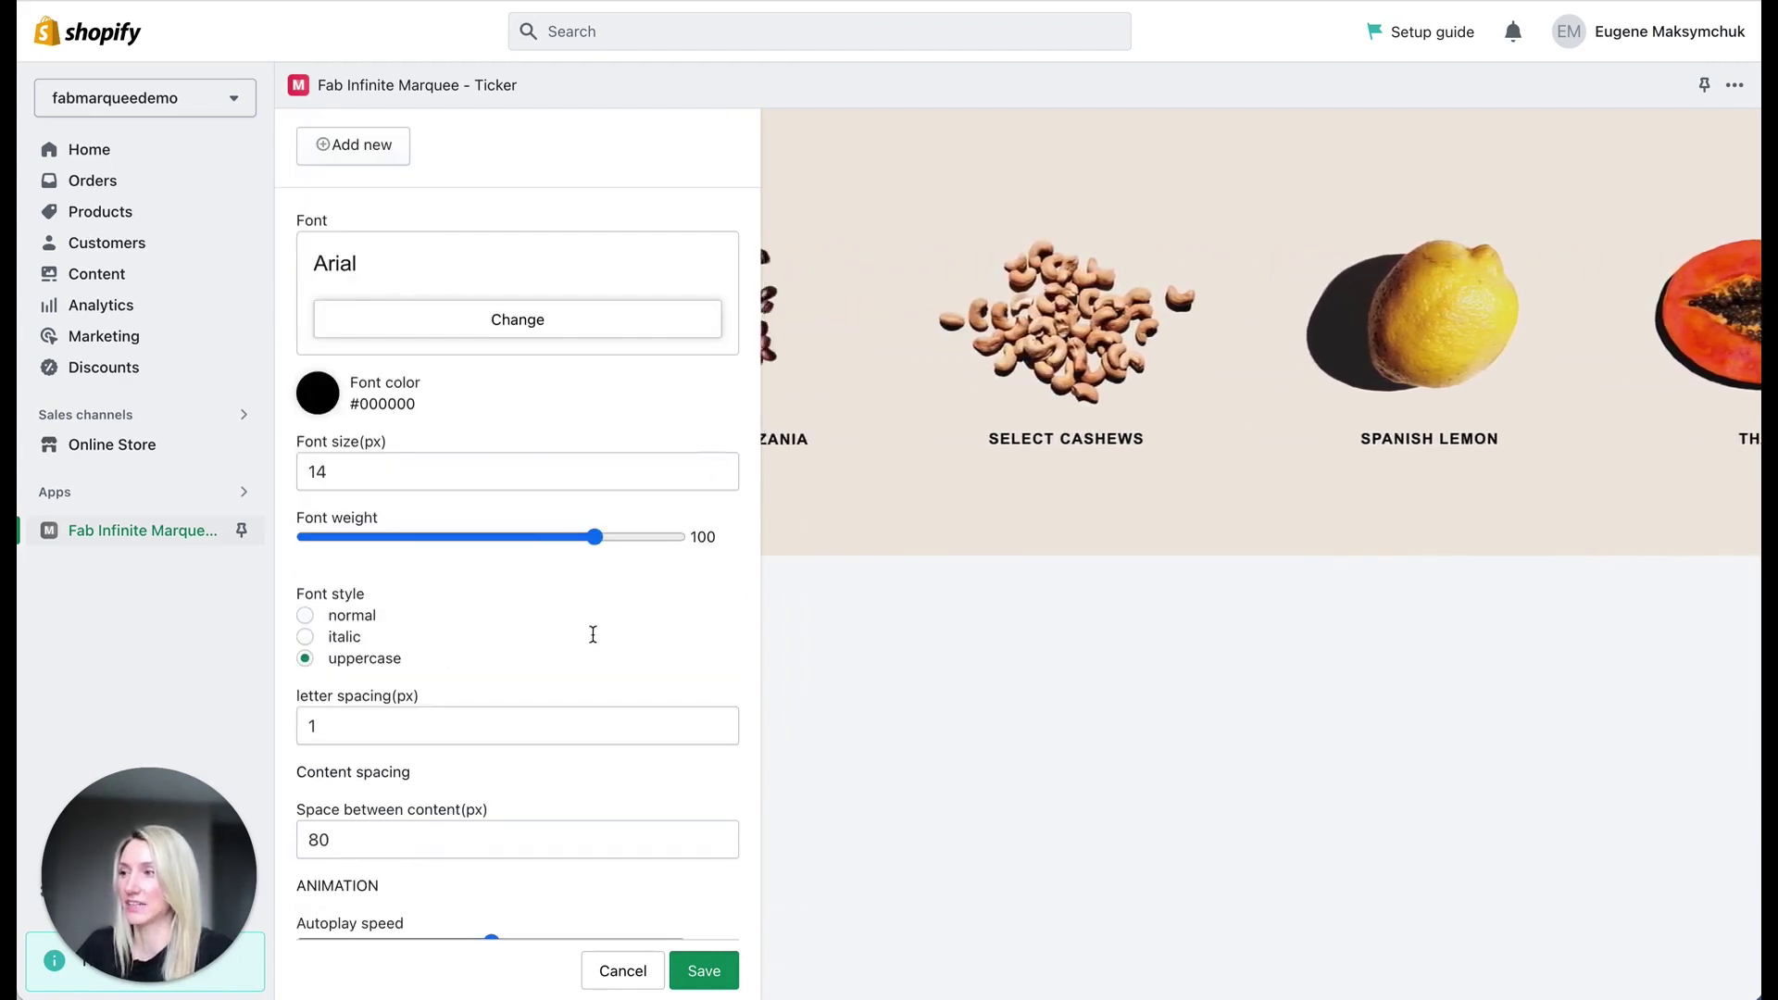
scroll(594, 637, "down", 2)
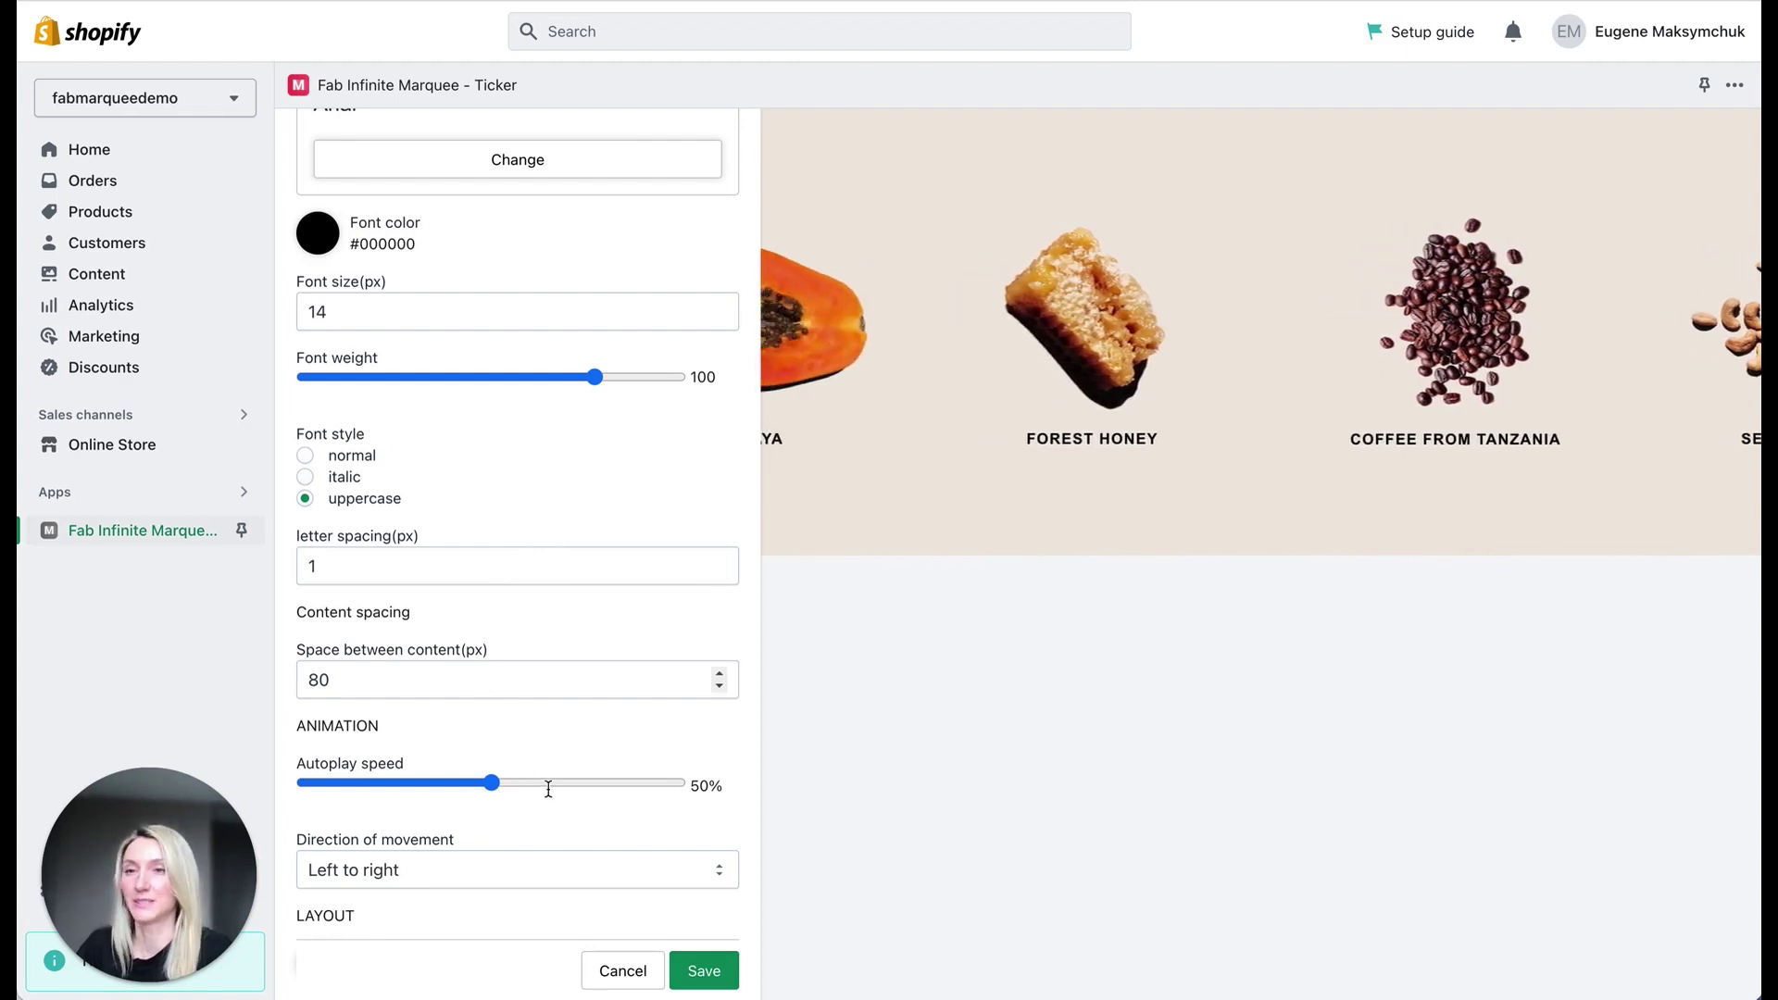
scroll(549, 786, "down", 1)
scroll(545, 750, "down", 2)
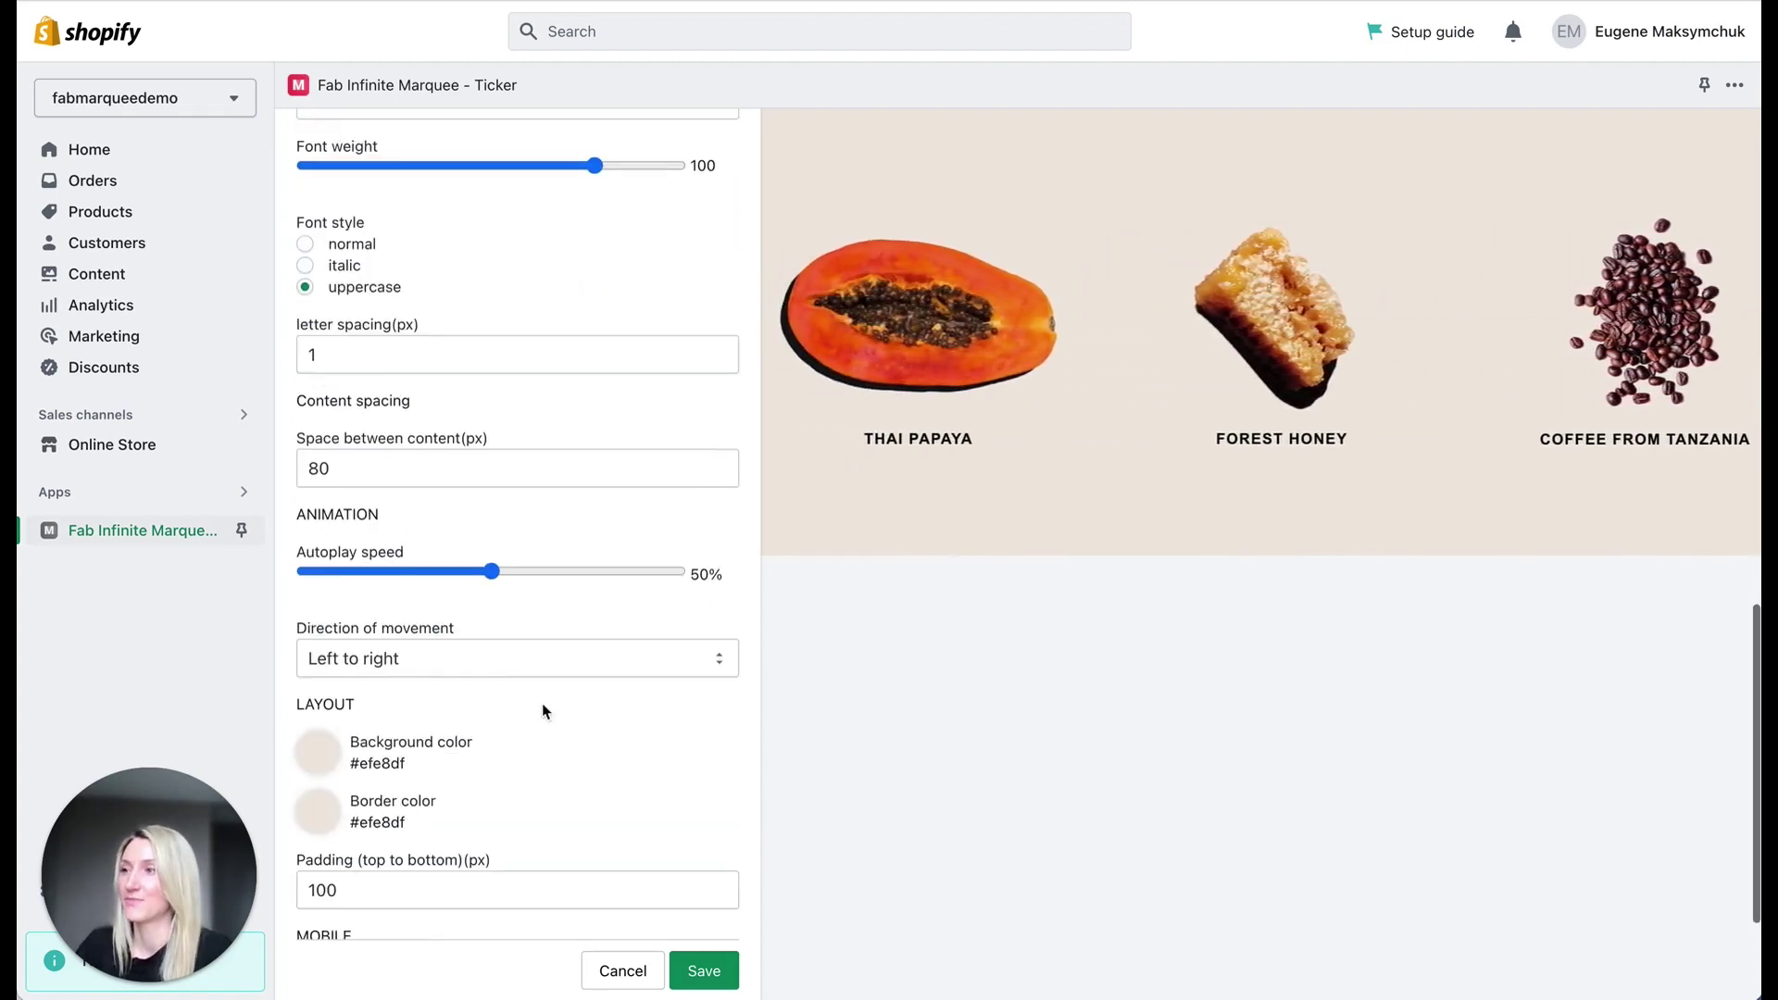
scroll(543, 705, "down", 1)
scroll(542, 704, "down", 1)
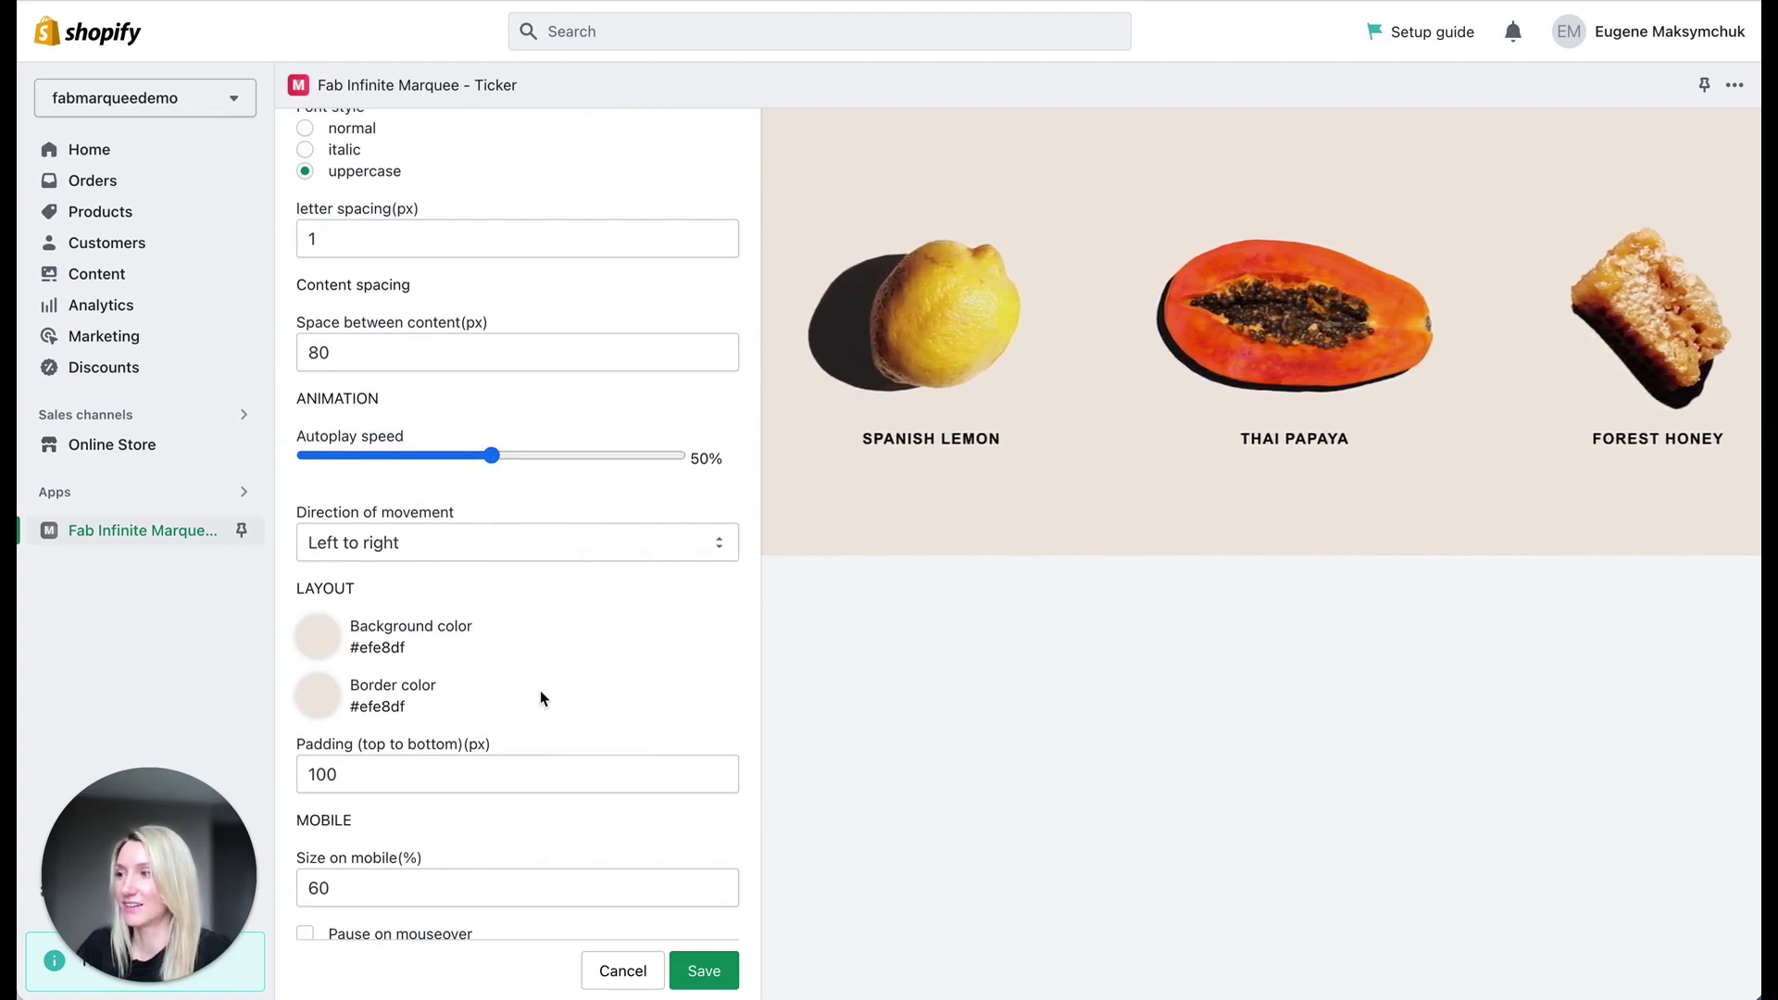
scroll(541, 691, "down", 1)
scroll(556, 681, "down", 1)
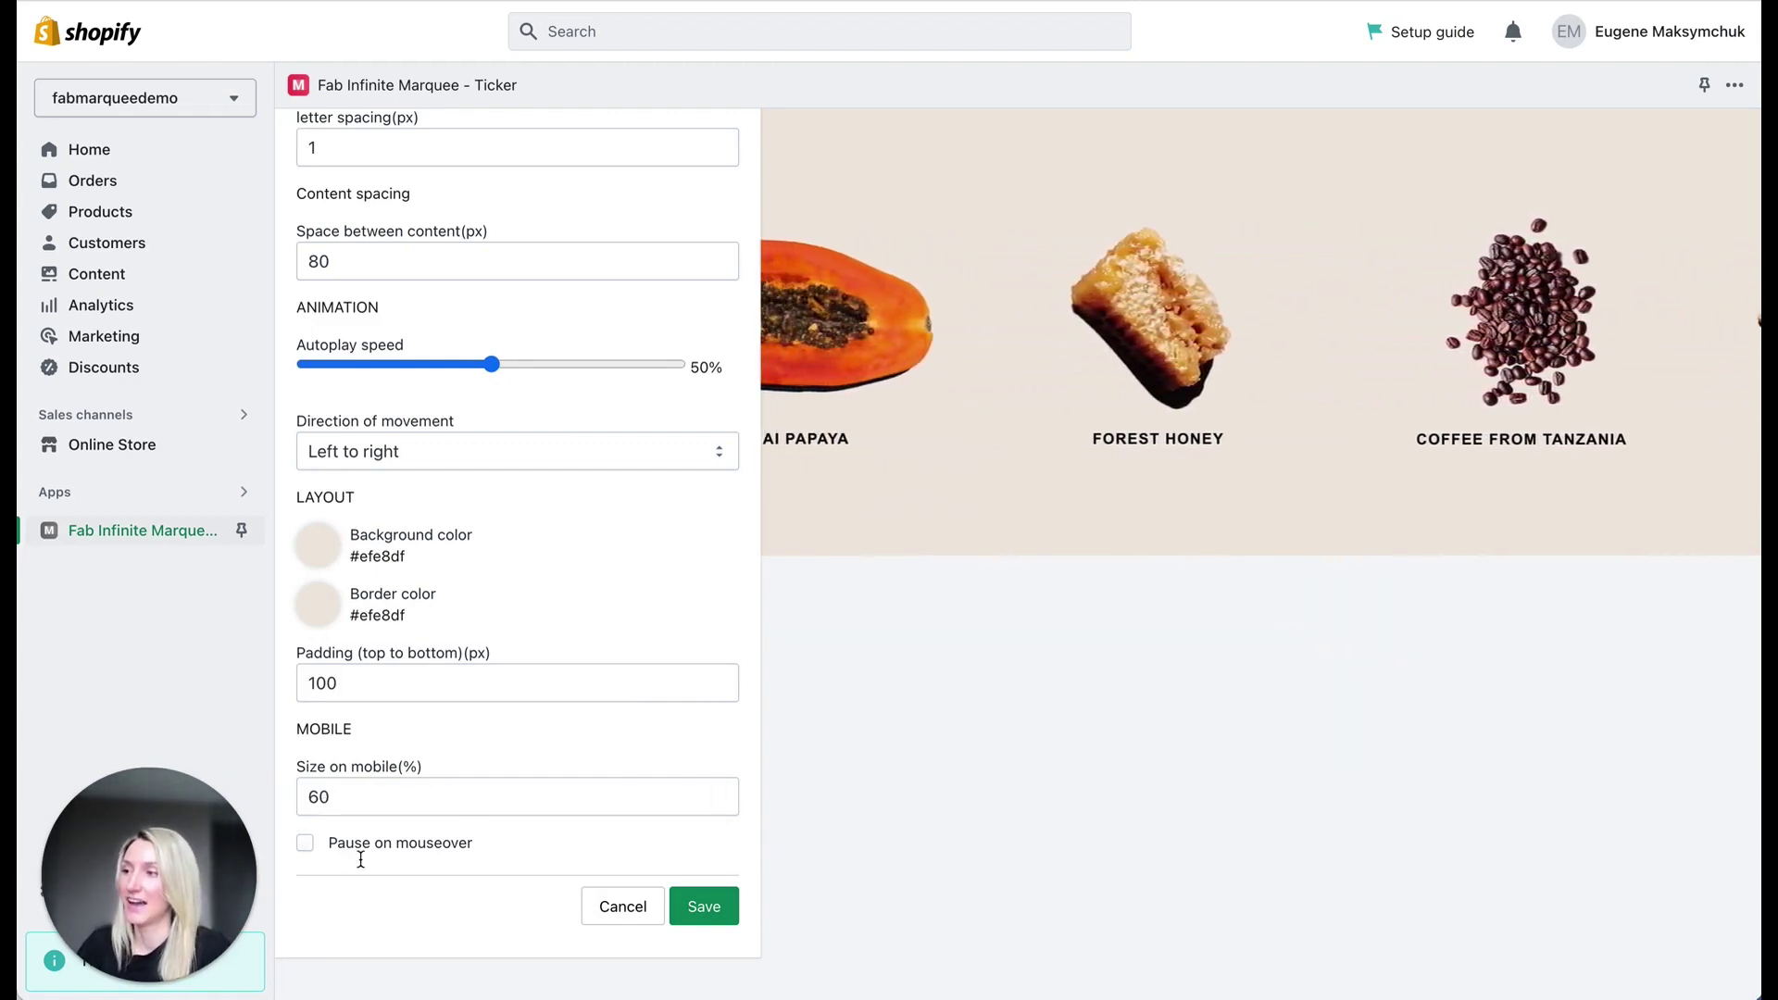
Tick Pause on mouseover, then untick it to leave it off.
left_click(306, 843)
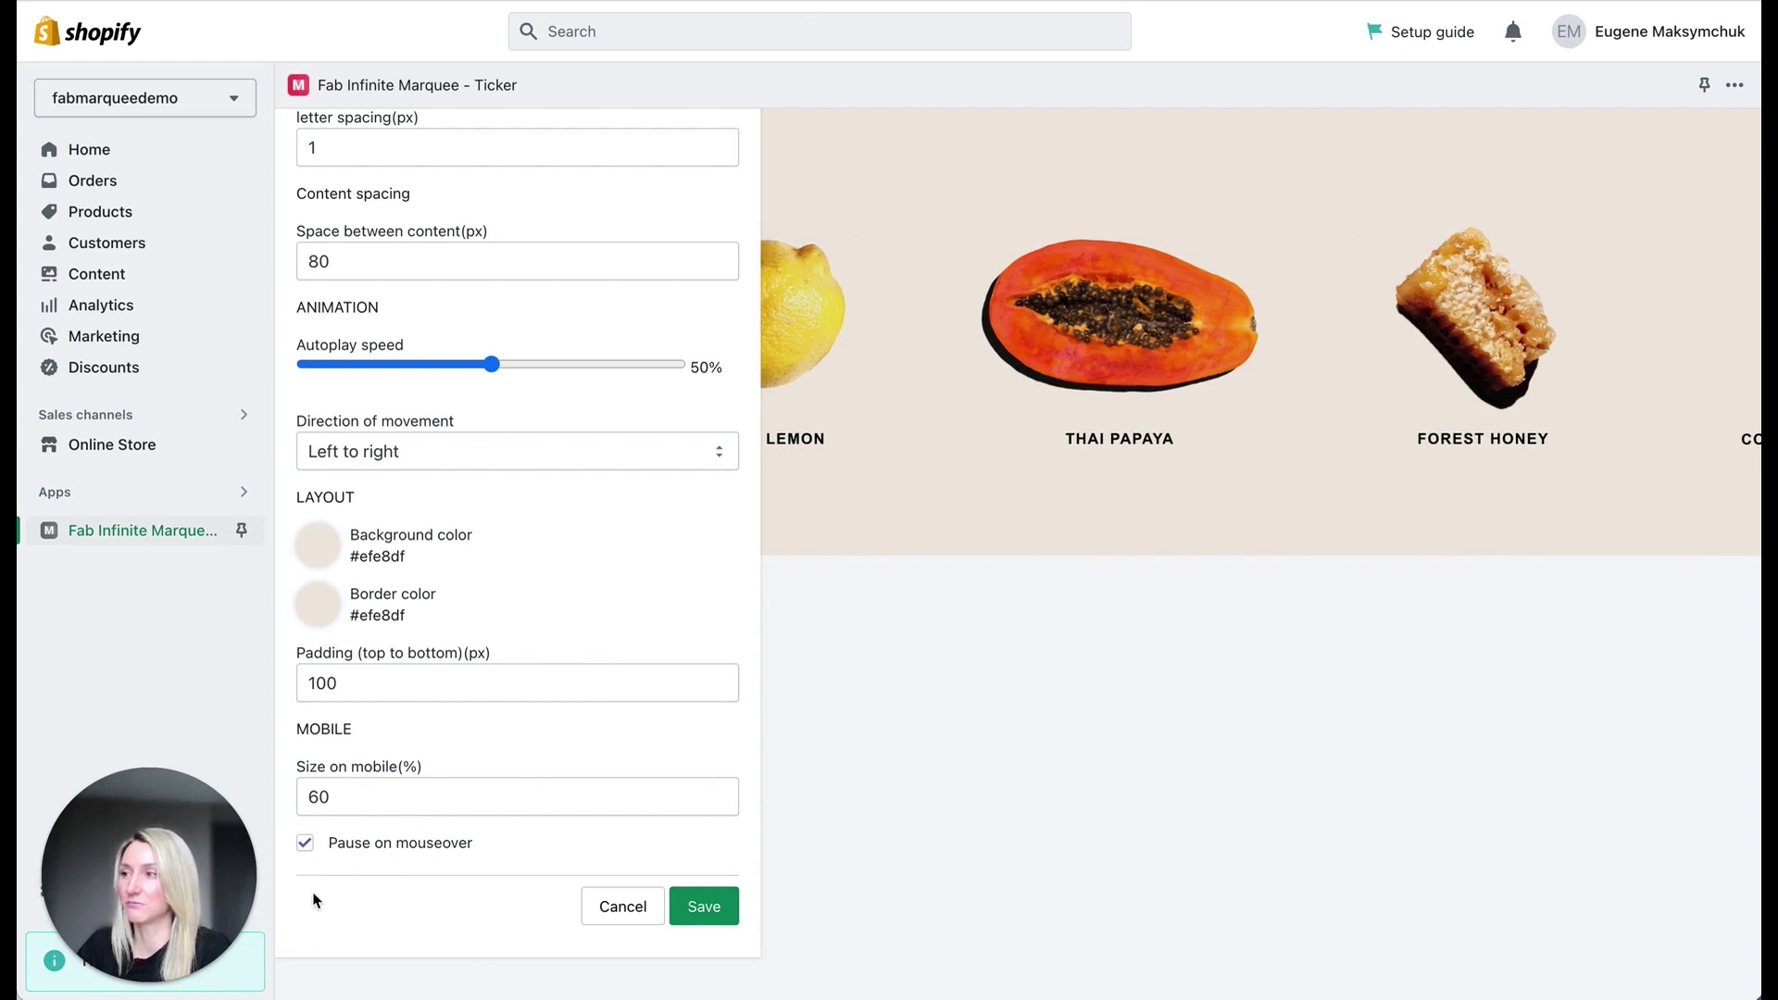
left_click(305, 843)
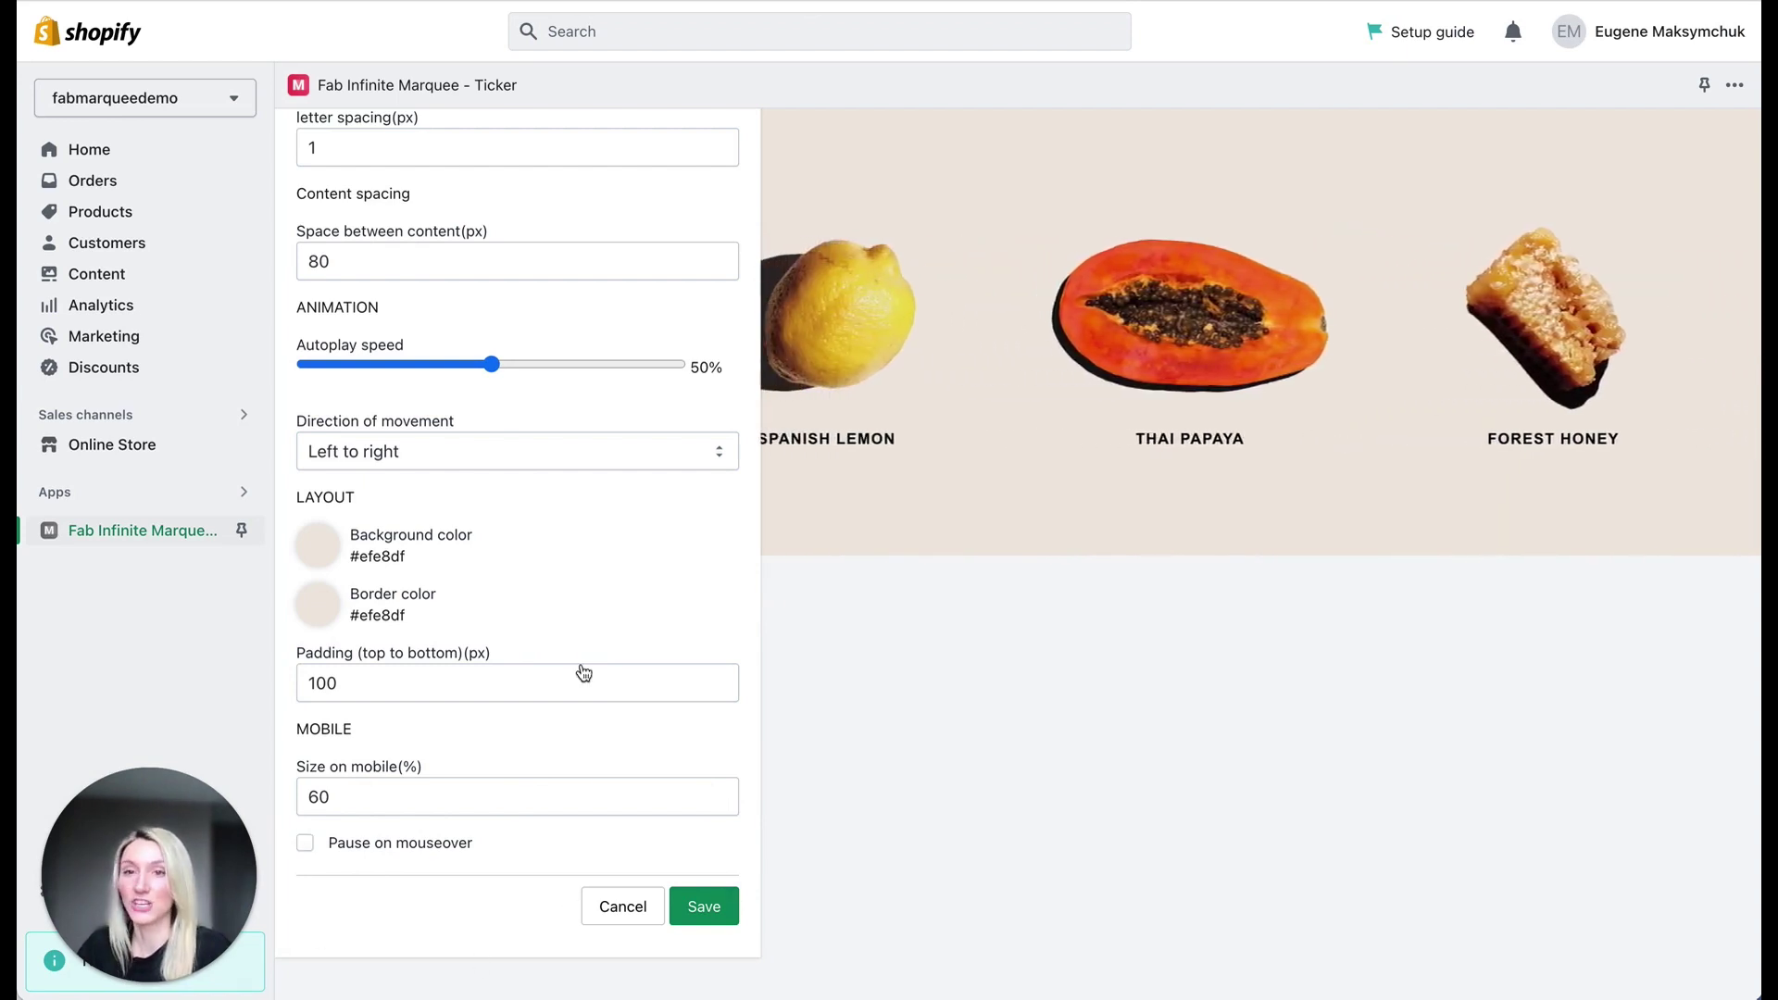
scroll(581, 664, "up", 7)
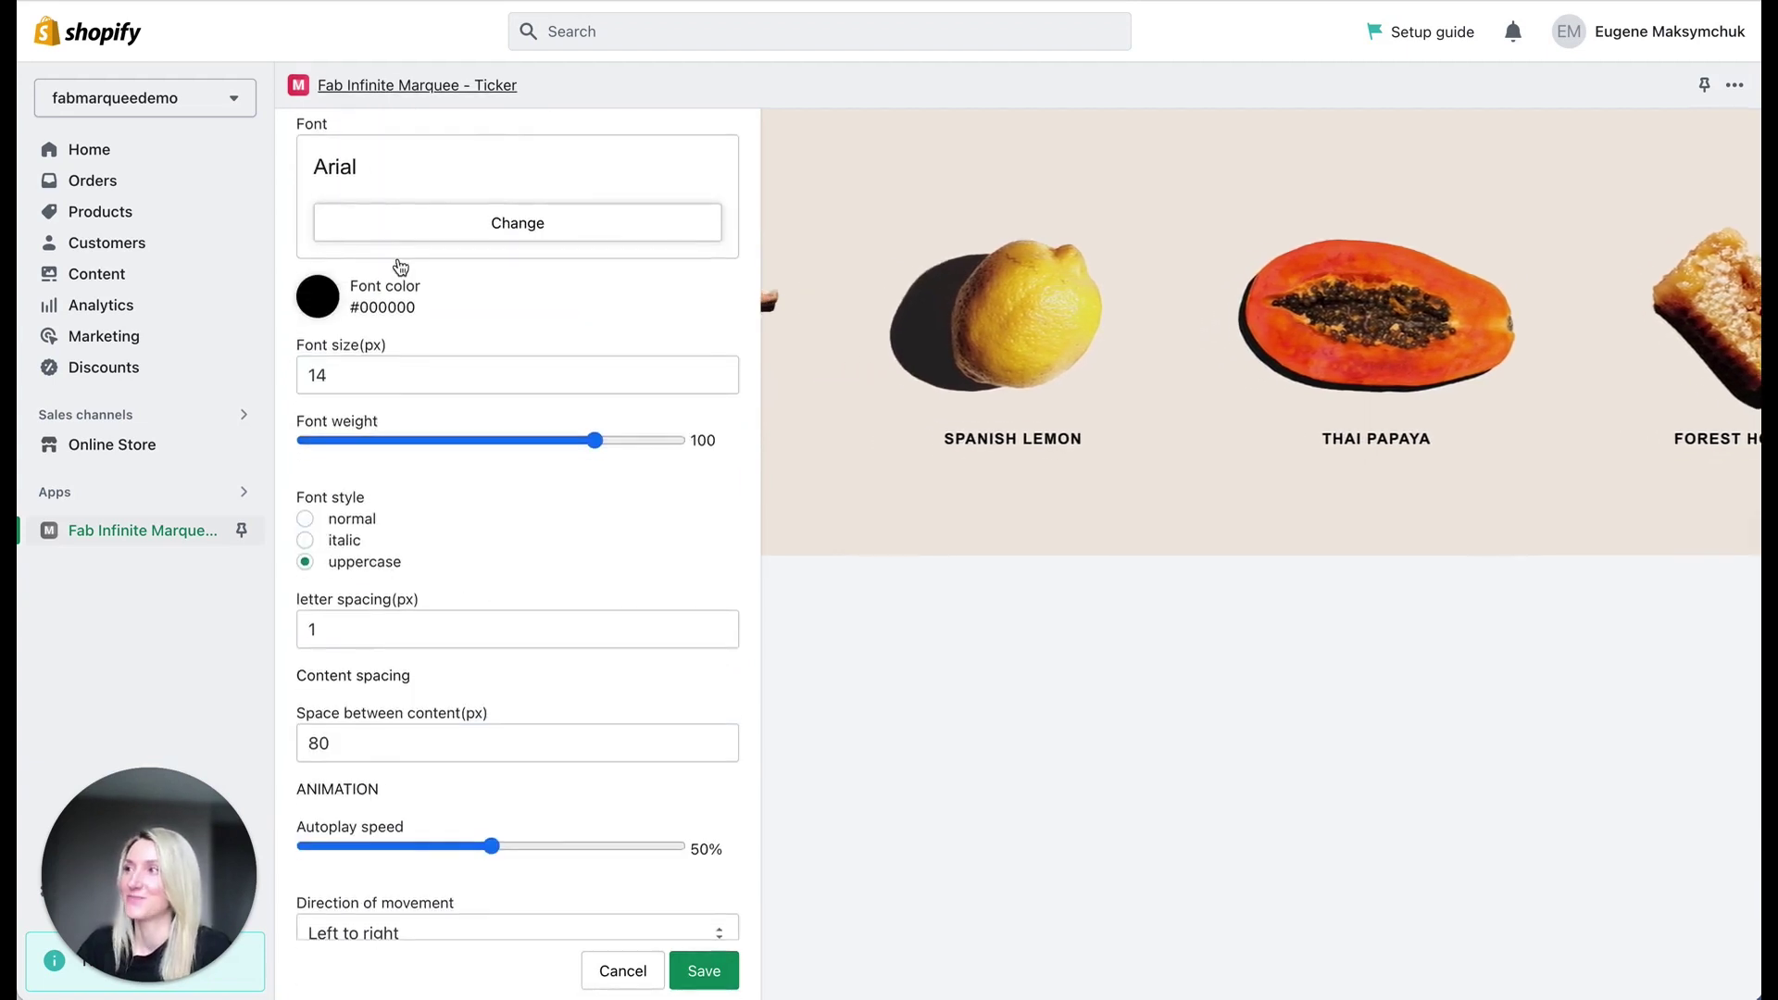
scroll(398, 259, "up", 10)
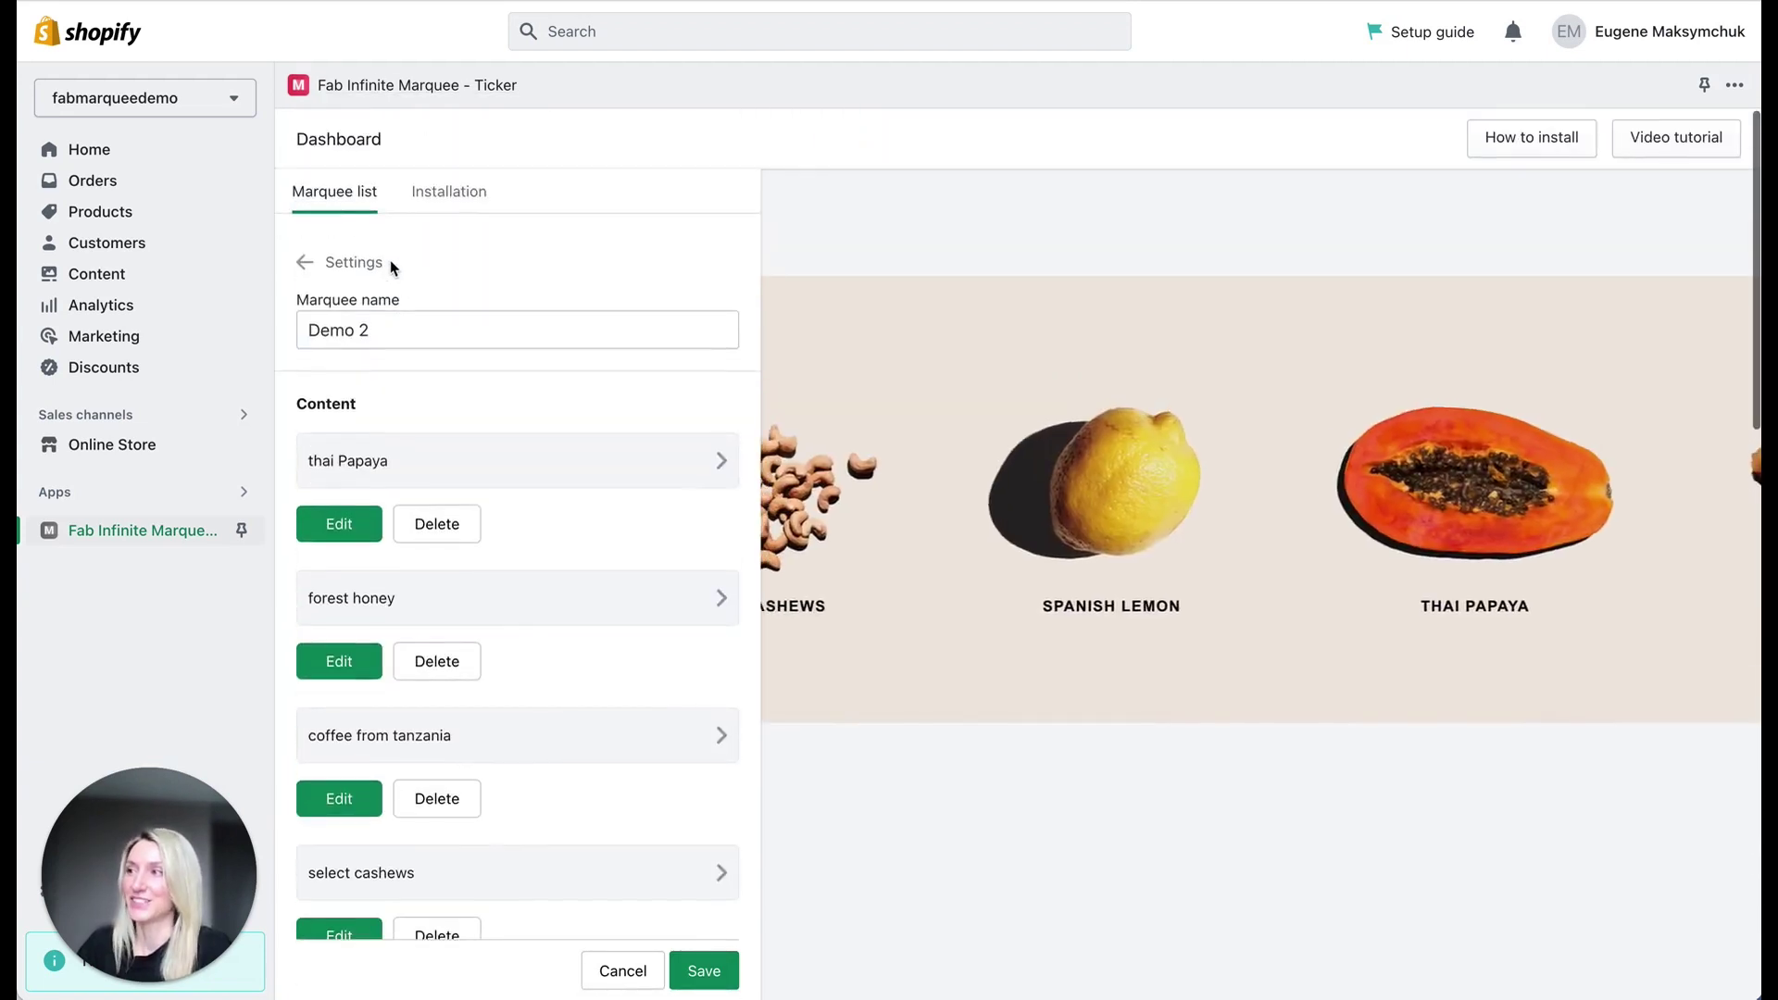
Return to the marquee list and view Demo 2's Installation options with Custom Placement selected.
left_click(307, 265)
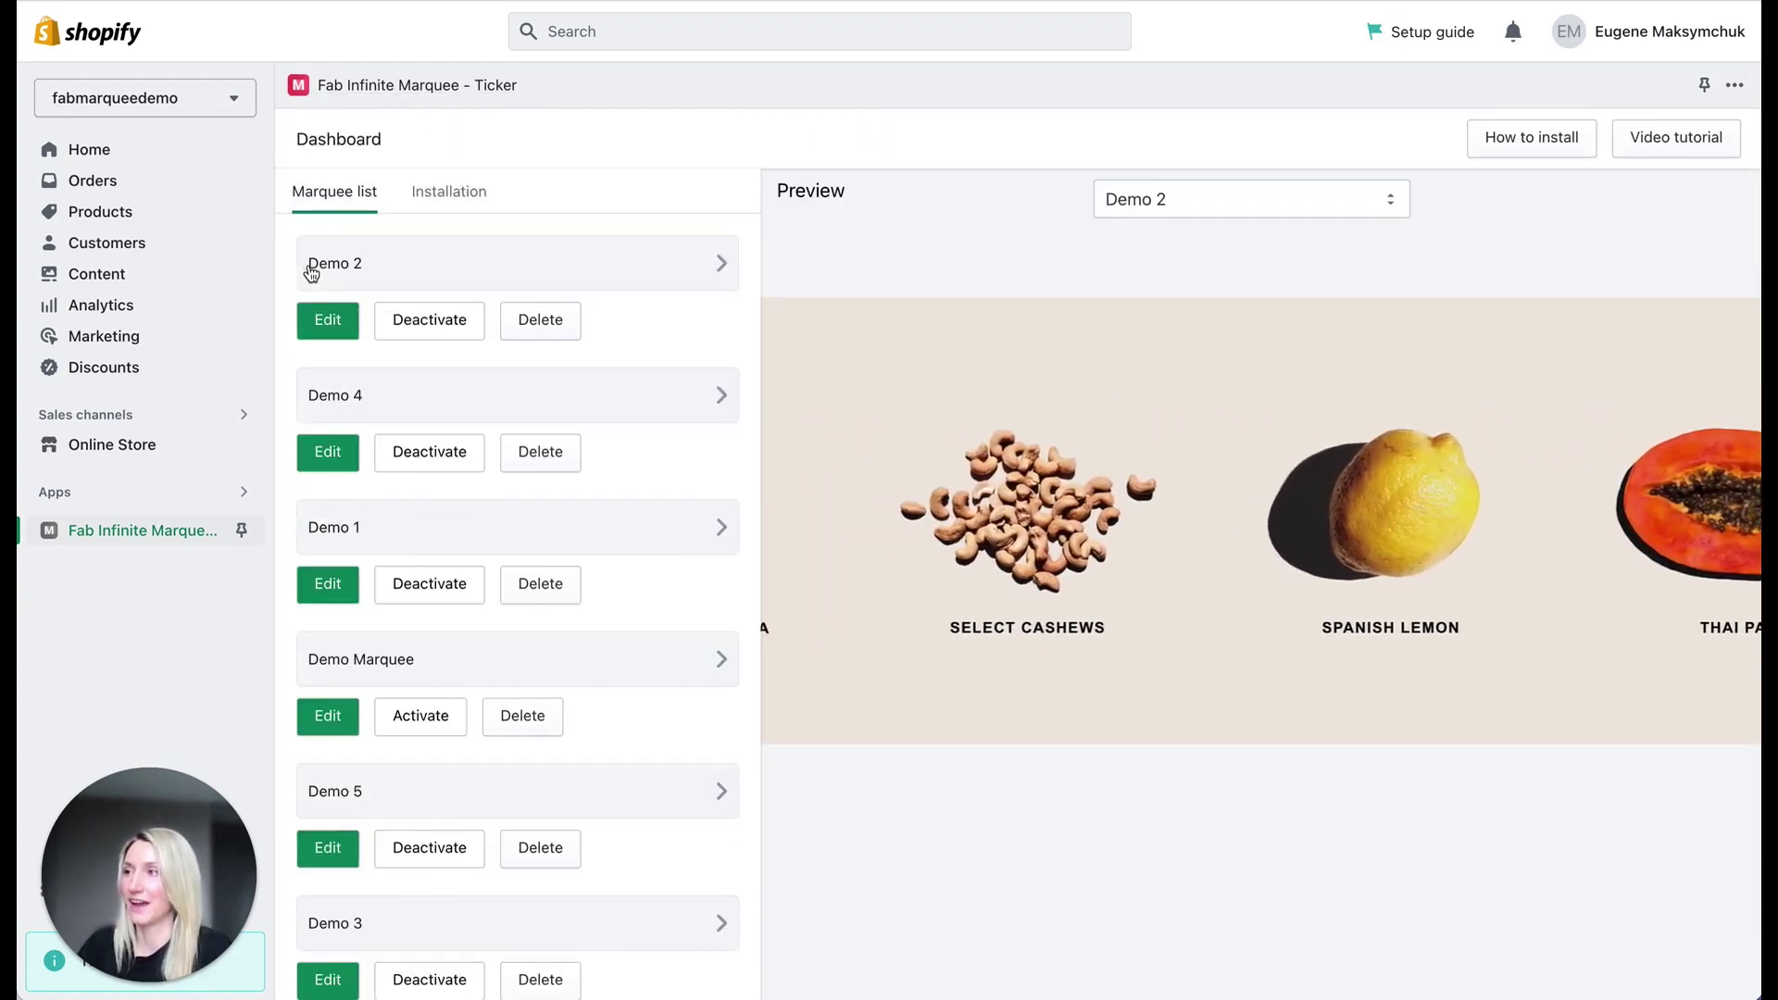
left_click(446, 194)
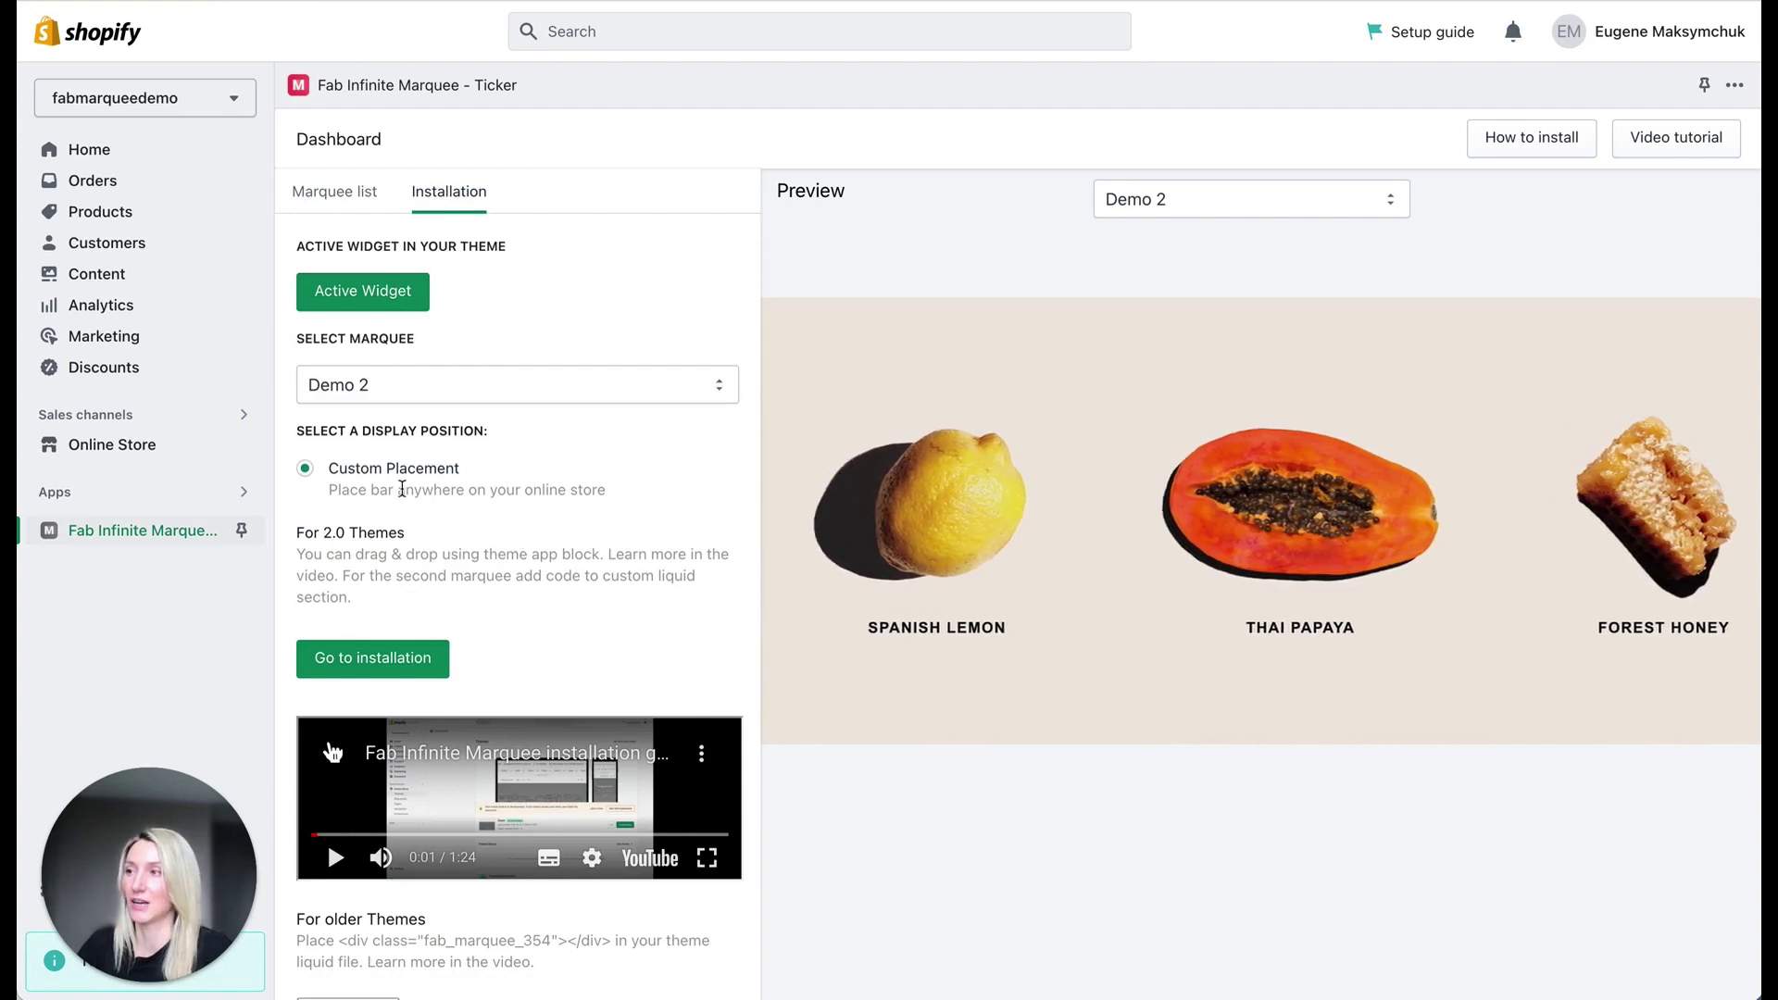
scroll(445, 584, "down", 3)
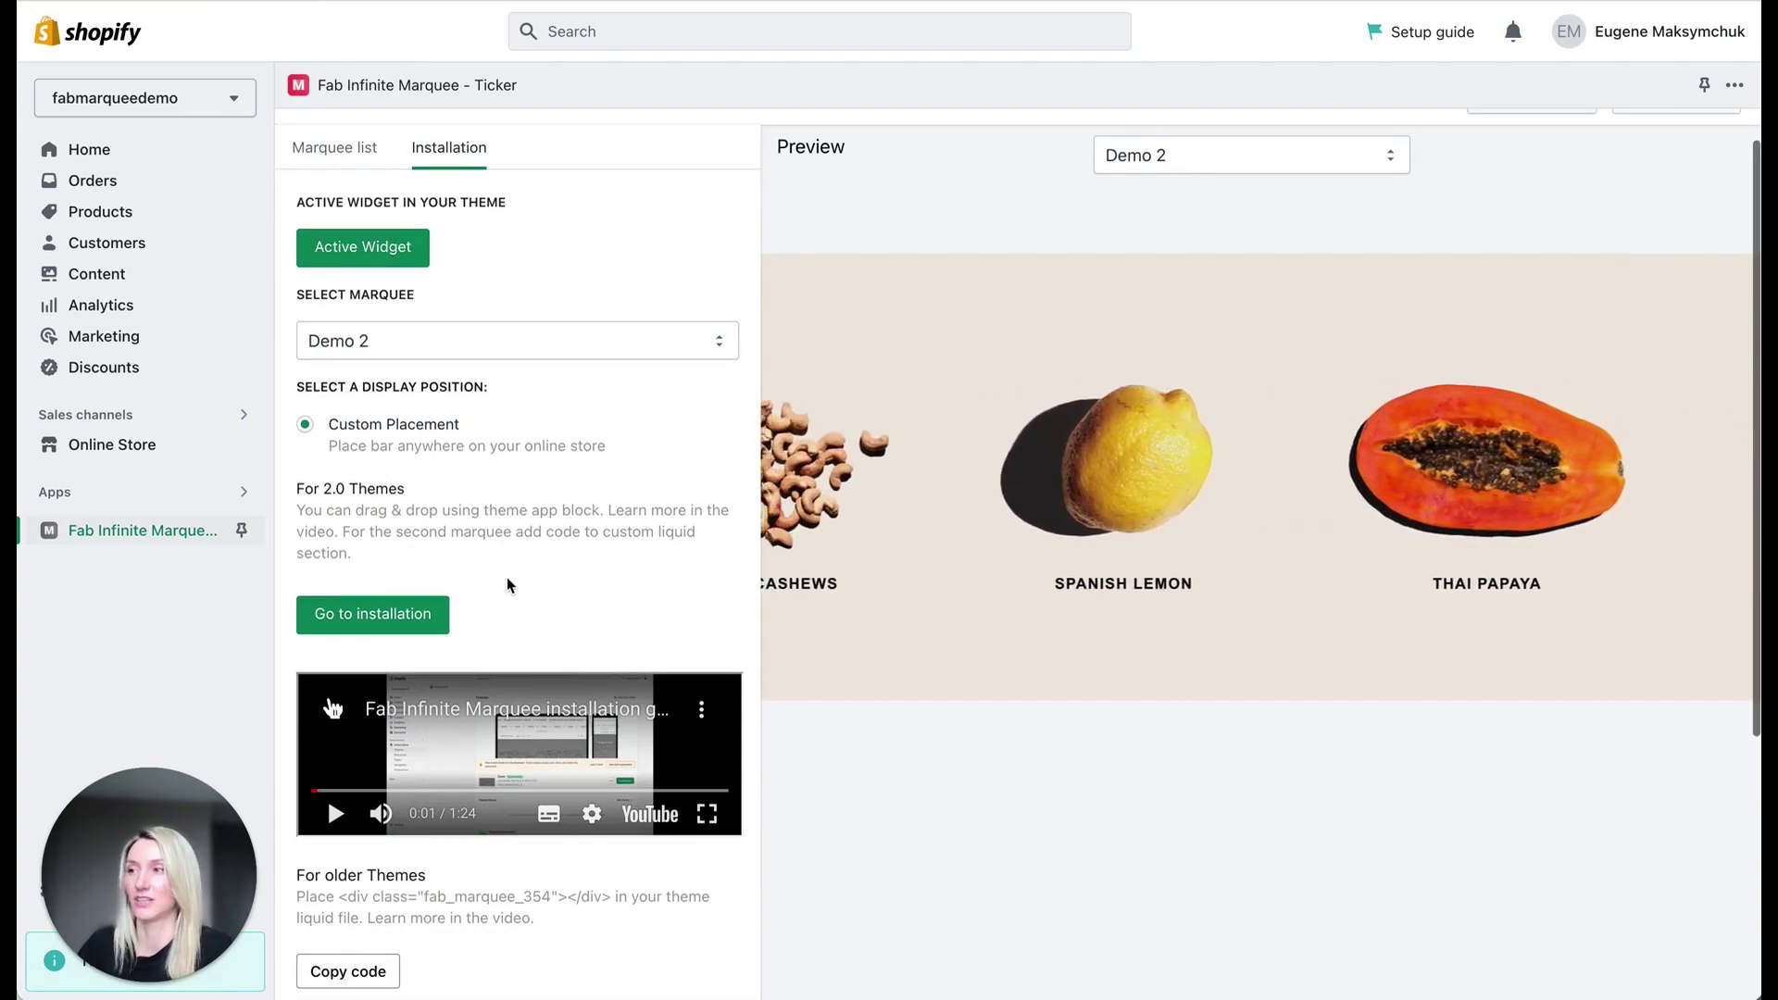
scroll(506, 583, "down", 4)
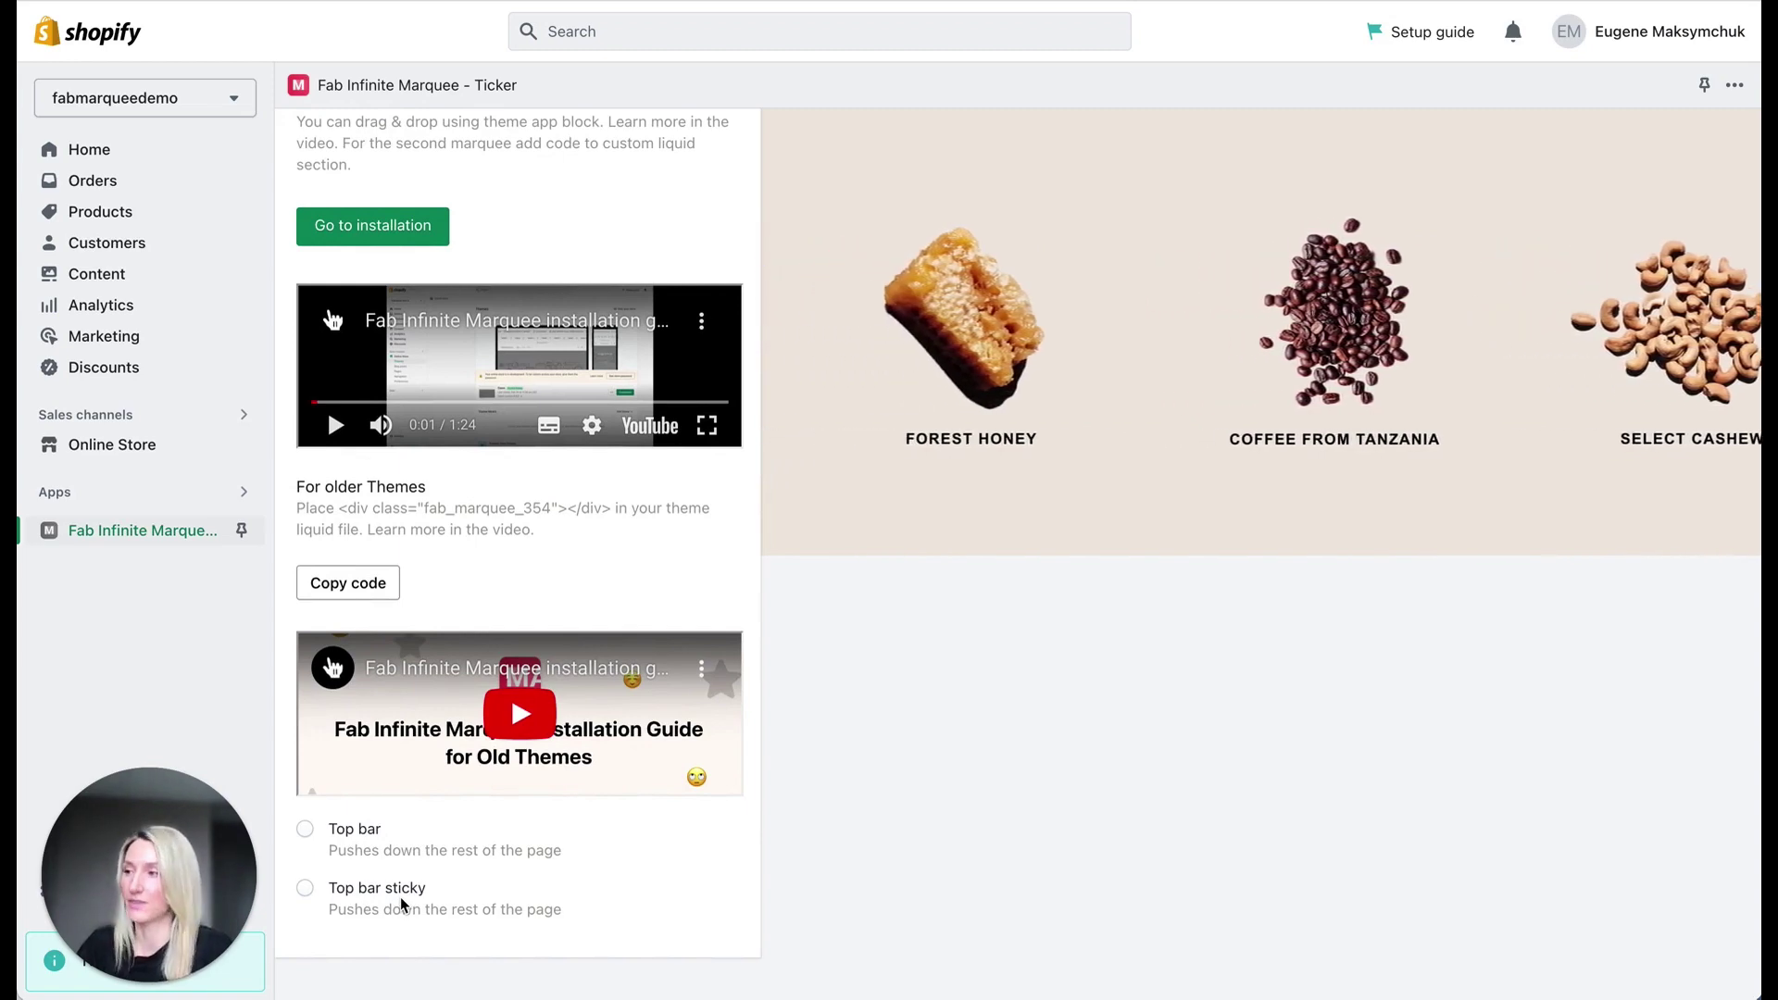
scroll(400, 897, "up", 5)
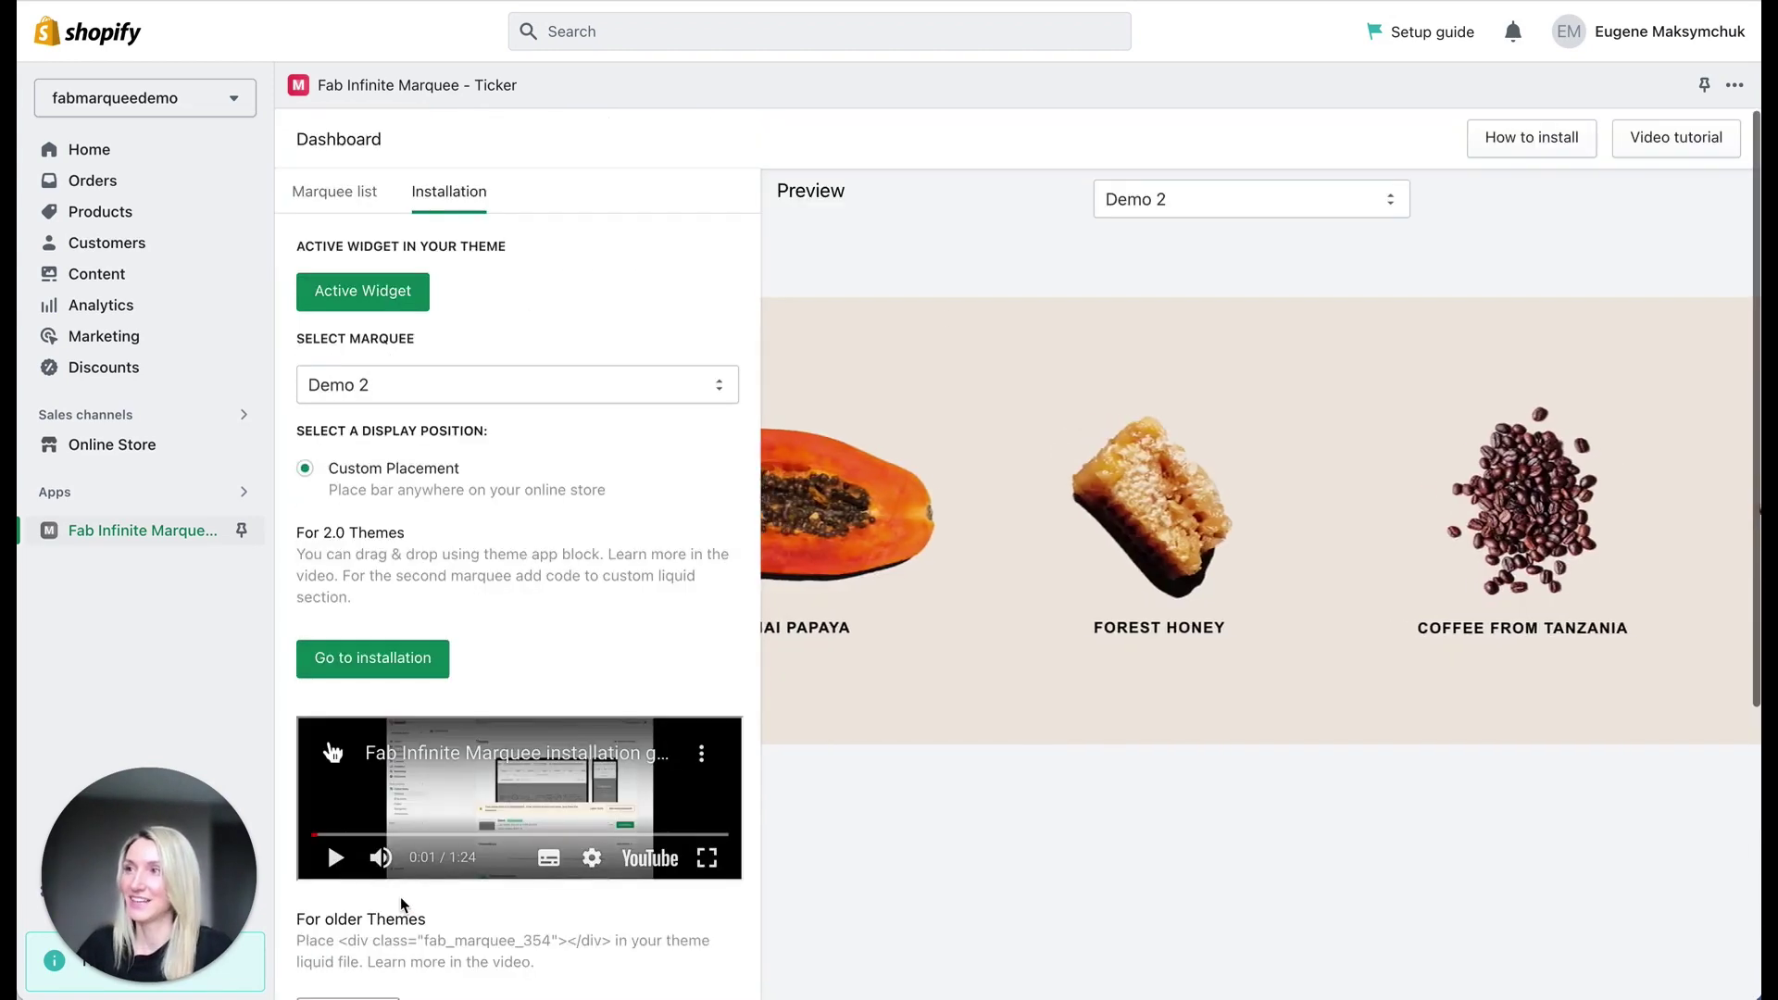